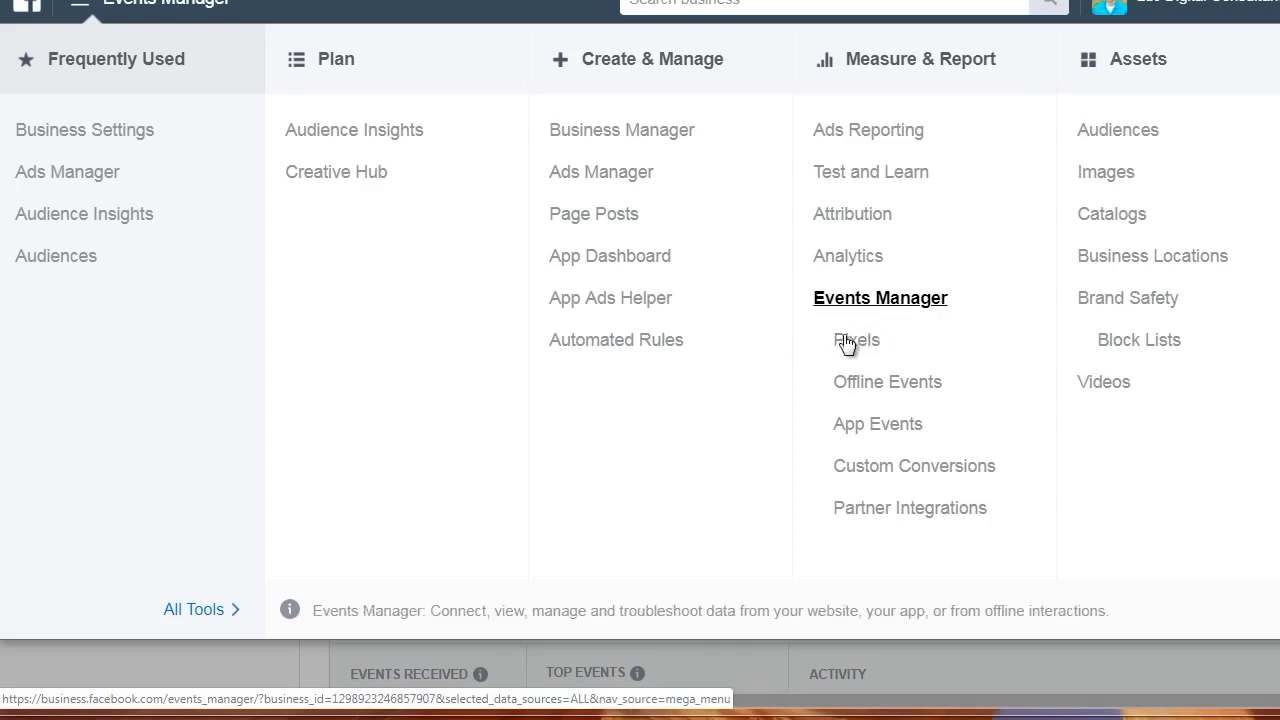
# Open the Pixels data sources and start adding a new Facebook Pixel as a data source.
pyautogui.click(845, 340)
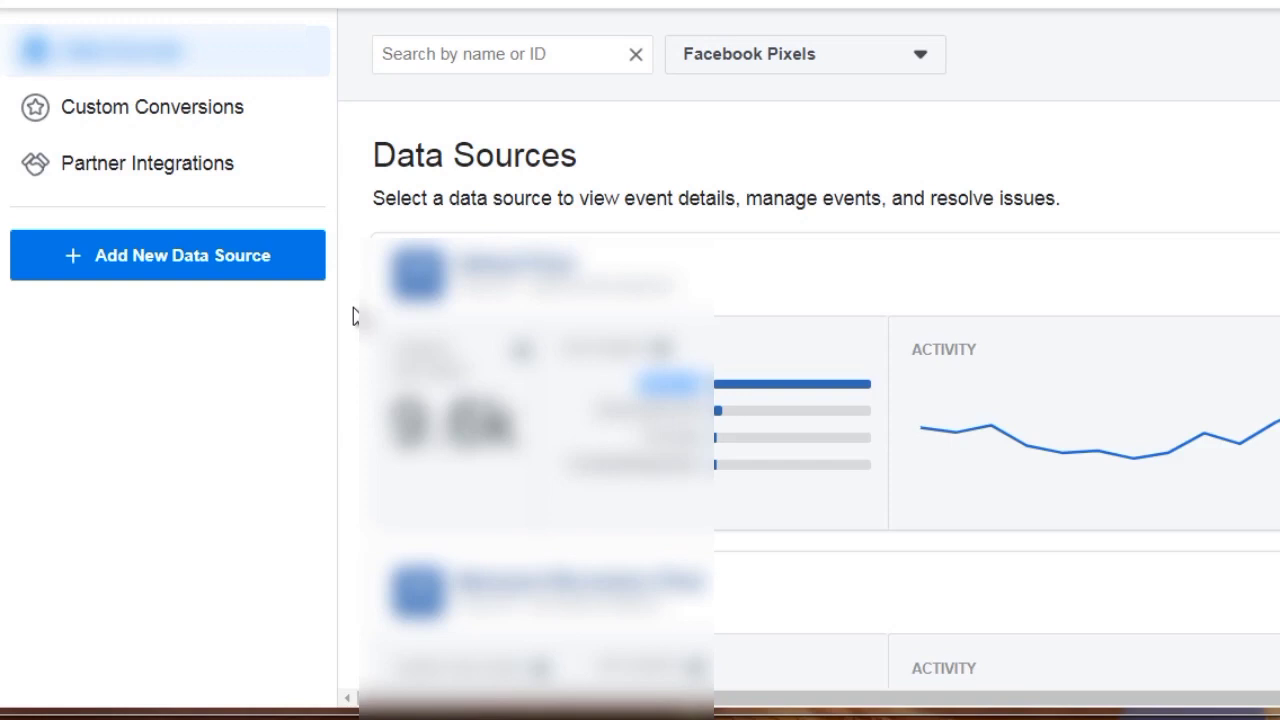
pyautogui.click(172, 274)
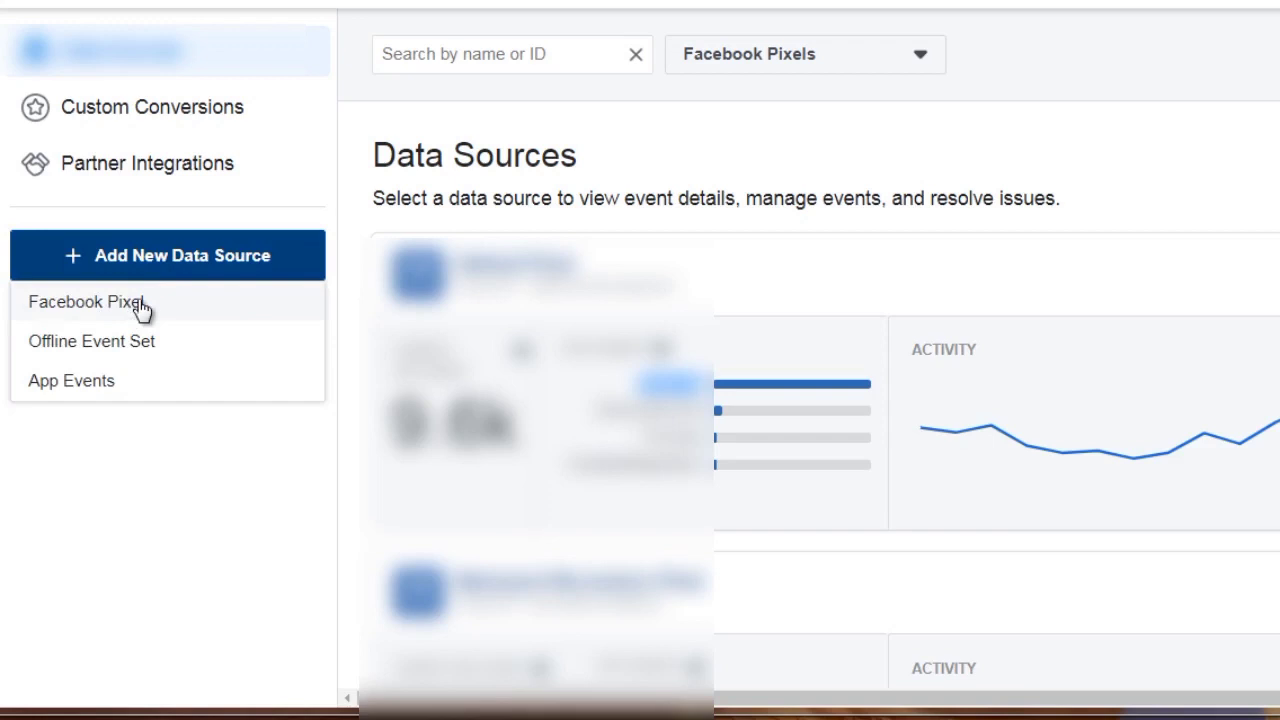
pyautogui.click(141, 308)
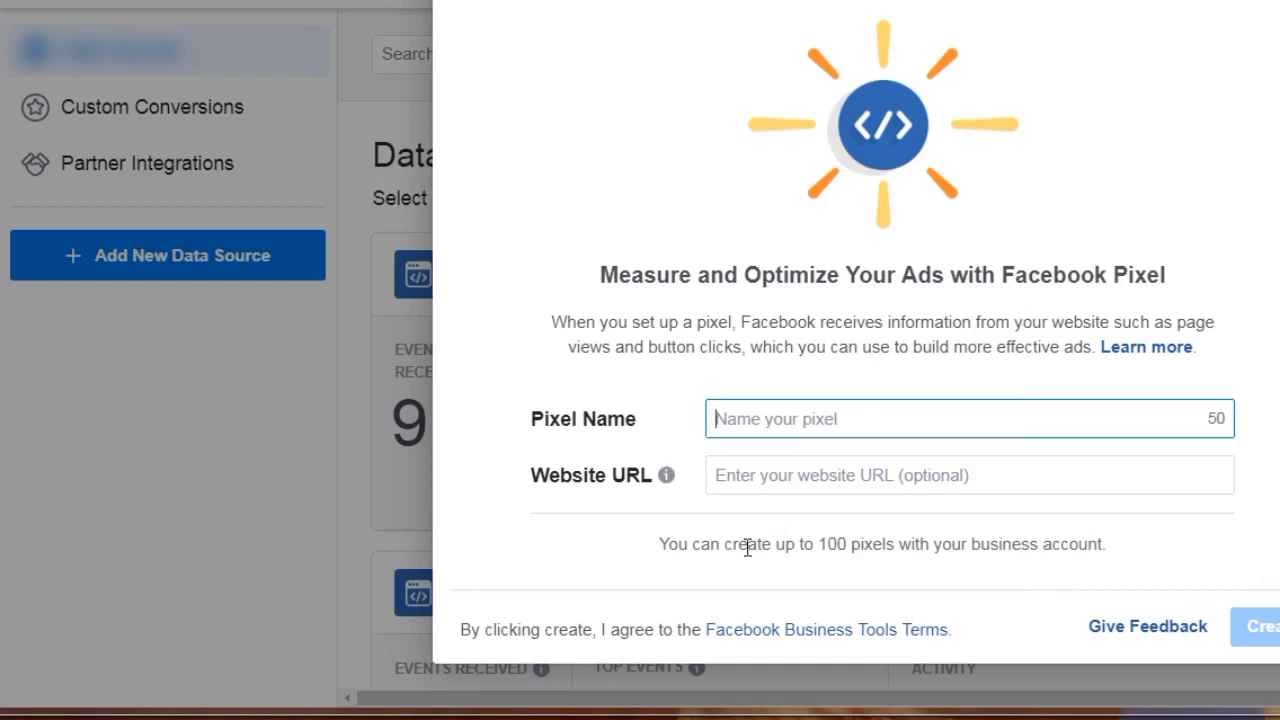
pyautogui.moveTo(820, 544); pyautogui.dragTo(1108, 549)
pyautogui.click(1114, 551)
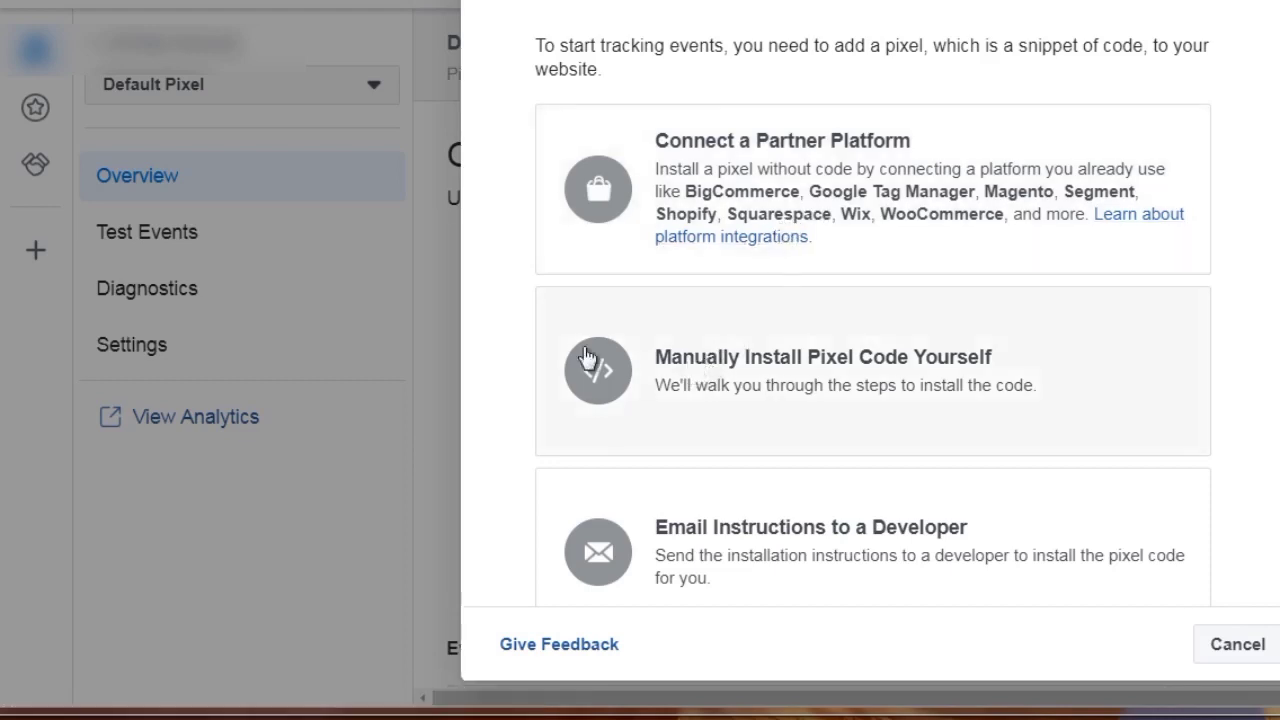
# Choose to install the pixel code manually and copy the entire pixel code for the website header.
pyautogui.scroll(-1, 517, 345)
pyautogui.scroll(1, 503, 283)
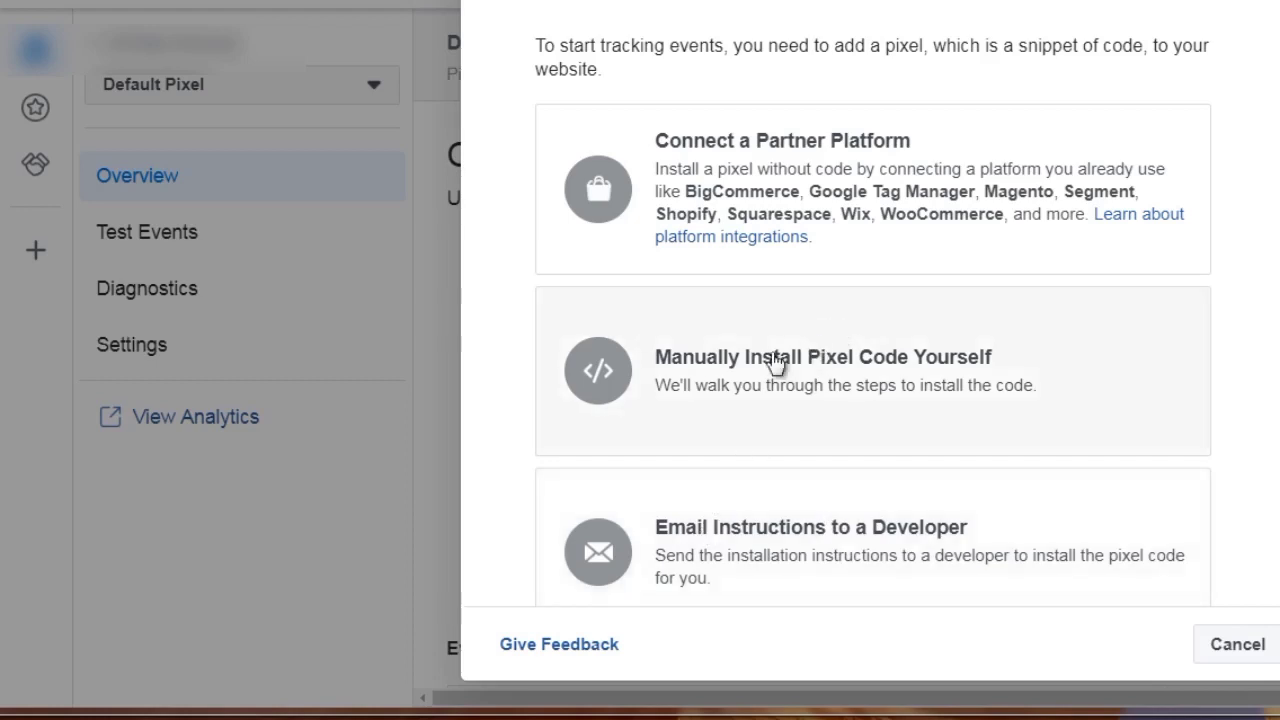
pyautogui.click(763, 390)
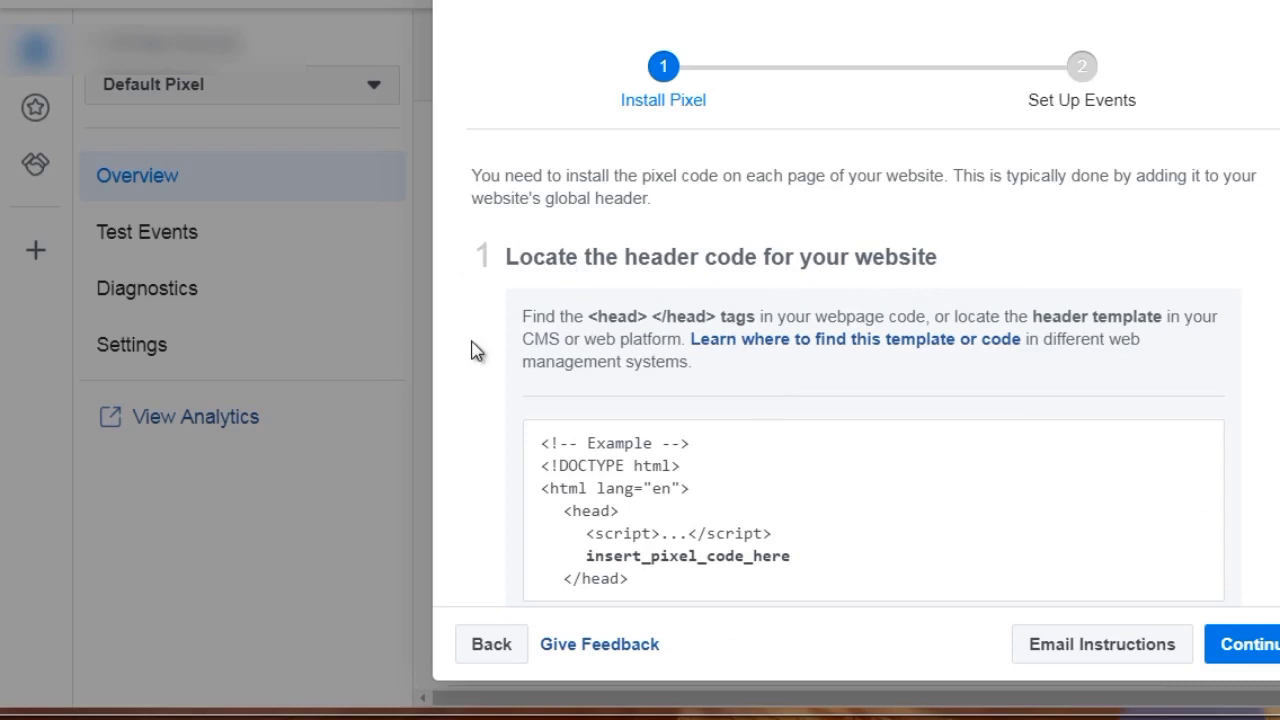
pyautogui.scroll(-1, 489, 331)
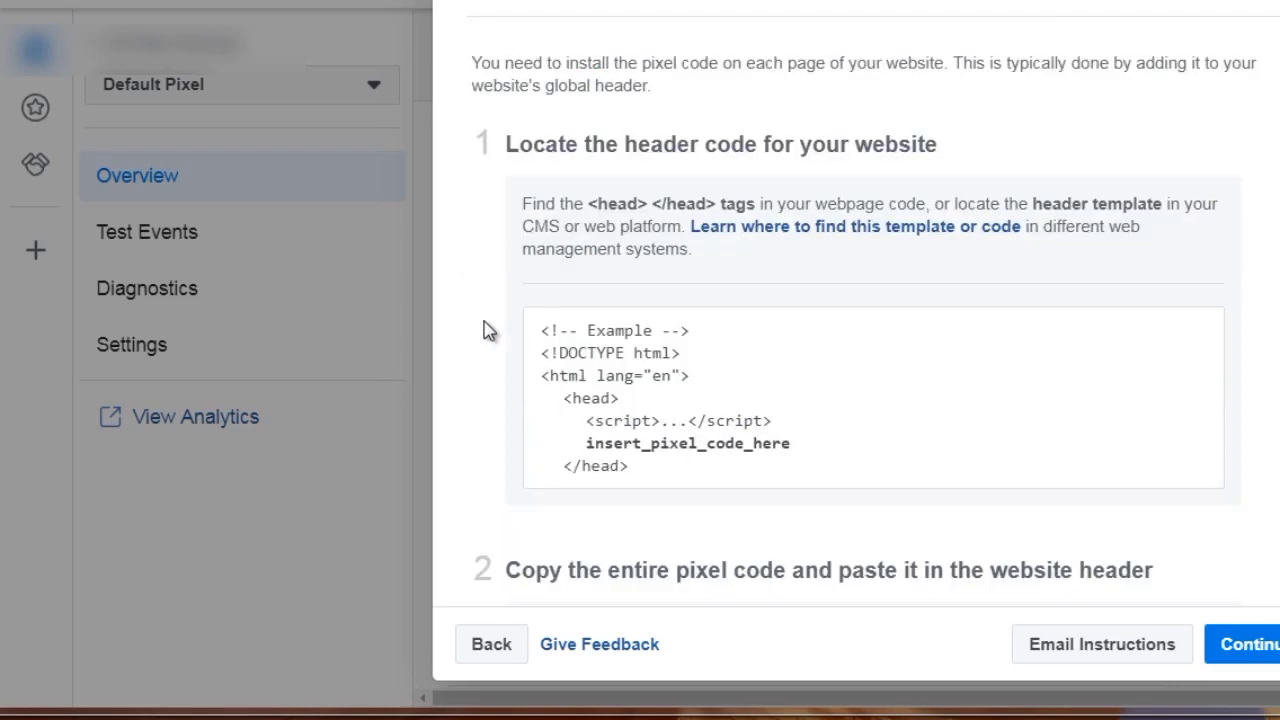
pyautogui.scroll(-1, 487, 330)
pyautogui.scroll(-1, 487, 330)
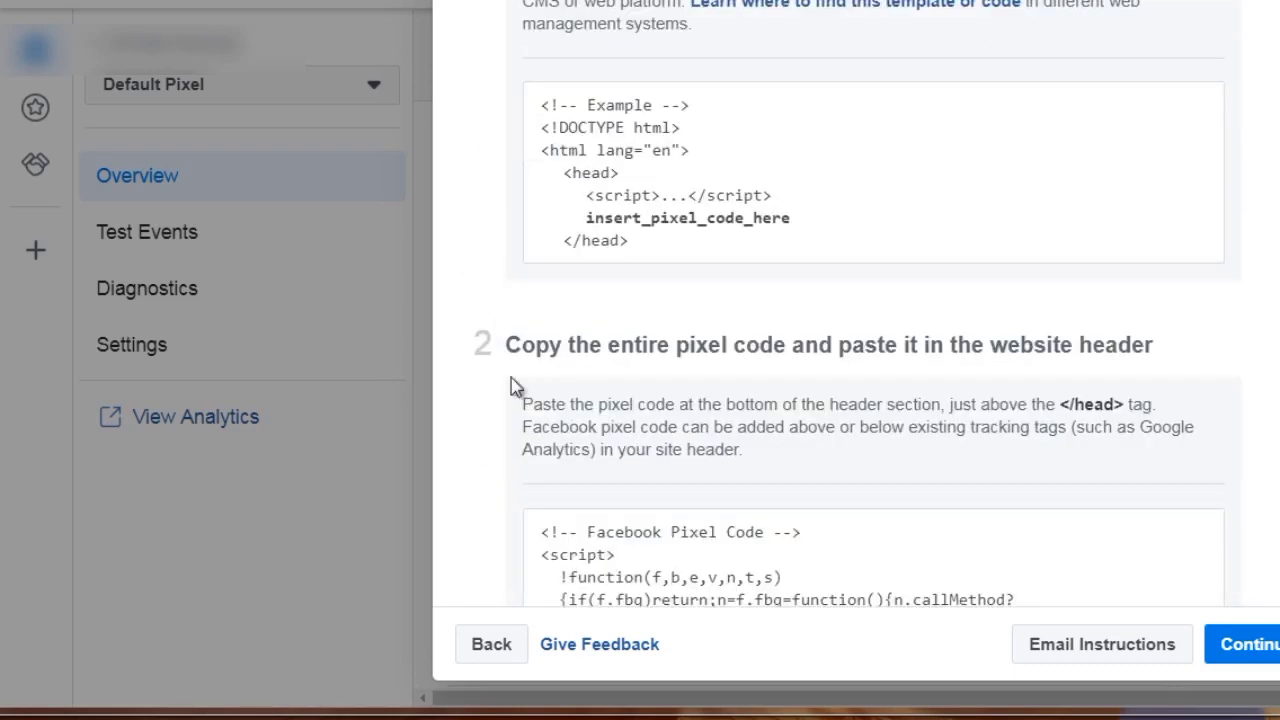
pyautogui.click(812, 543)
pyautogui.scroll(1, 485, 280)
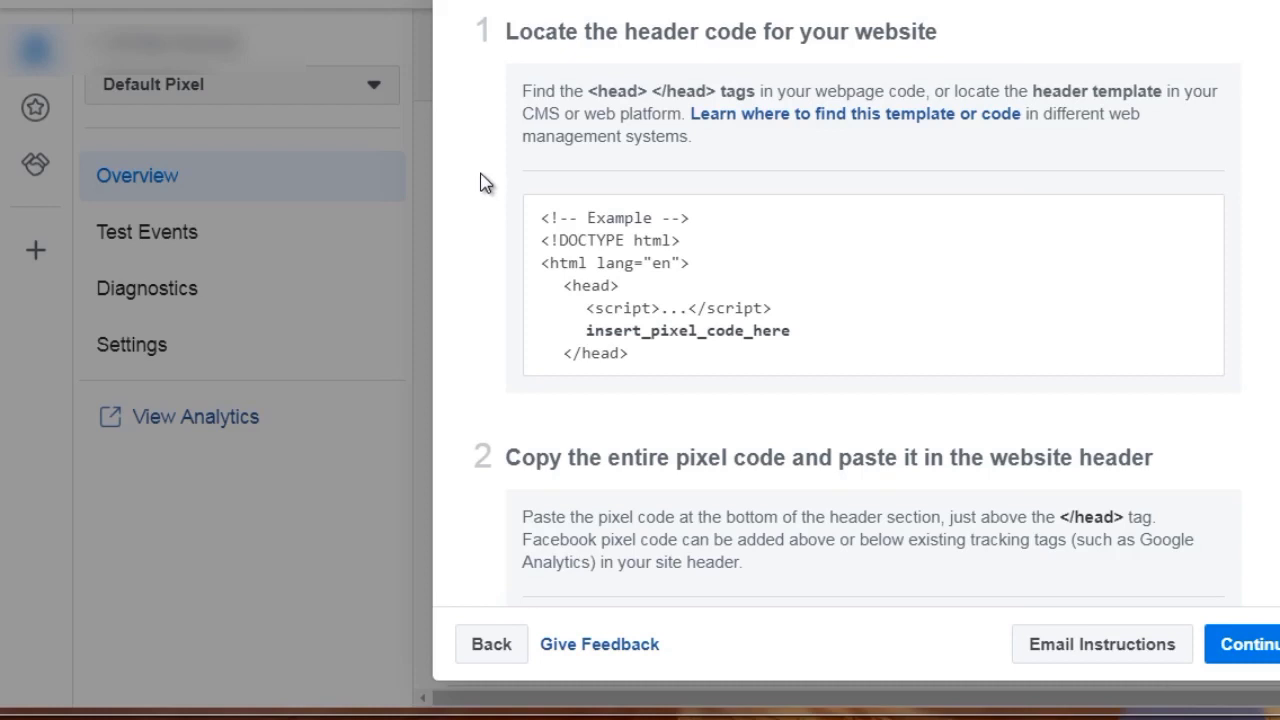
# Turn on Automatic Advanced Matching for the pixel and continue to the event setup.
pyautogui.scroll(-5, 485, 185)
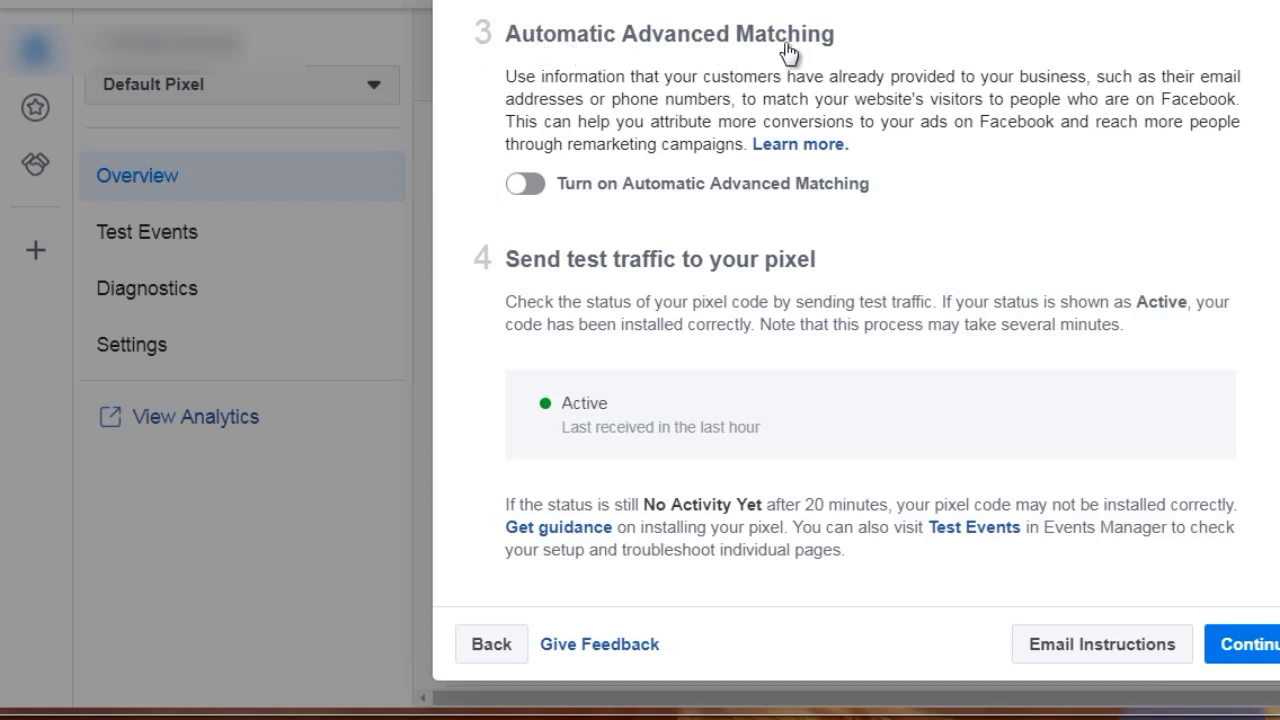
pyautogui.click(529, 190)
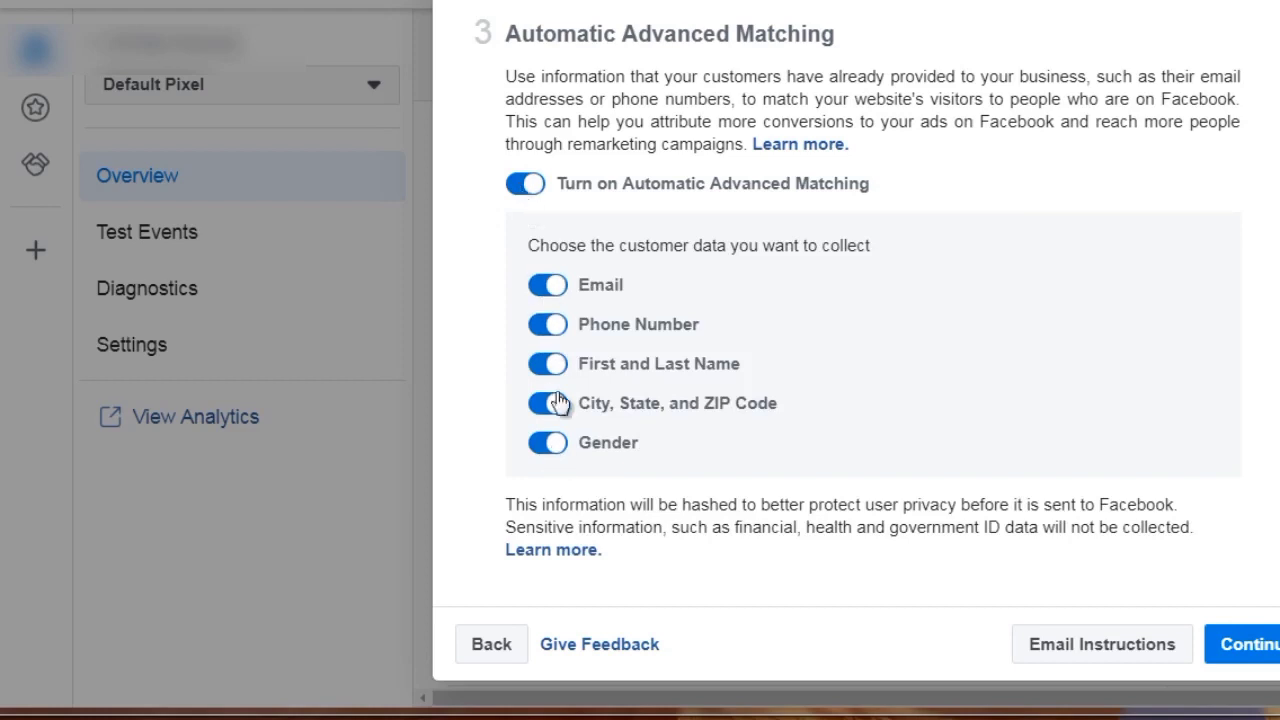
pyautogui.click(1248, 644)
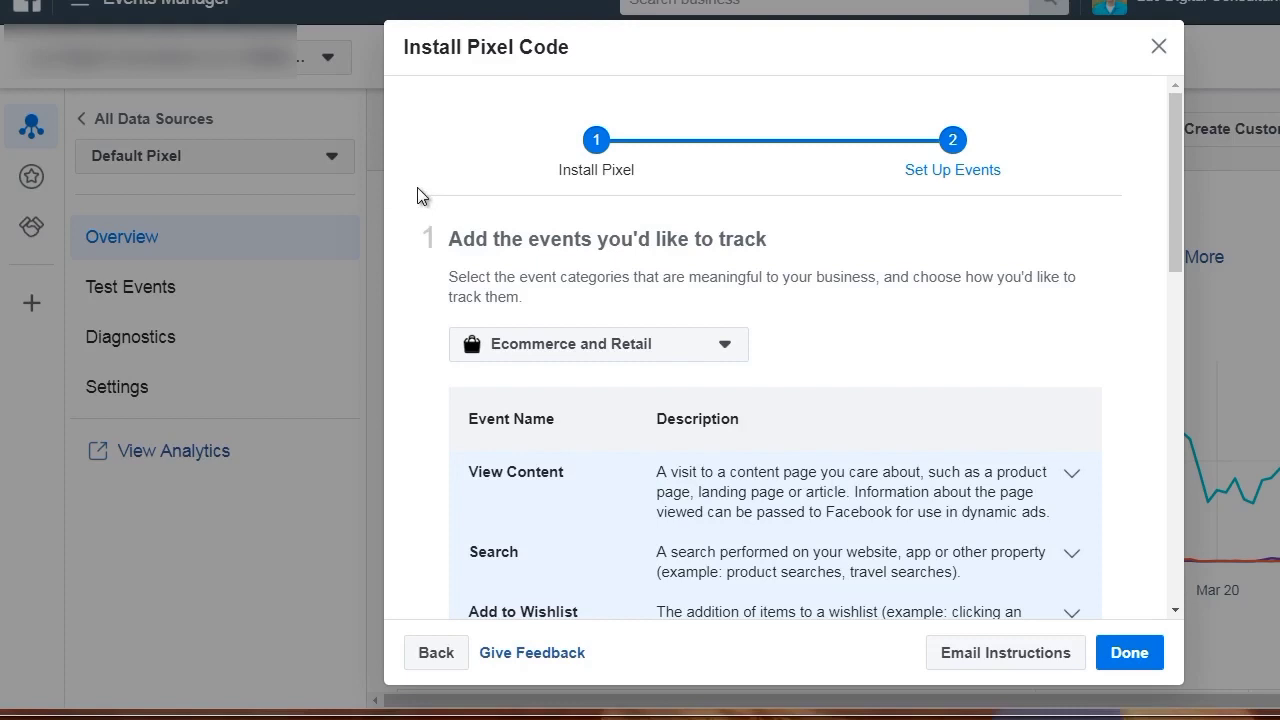
# Review the business categories for the events to track and select Ecommerce and Retail.
pyautogui.scroll(-2, 415, 187)
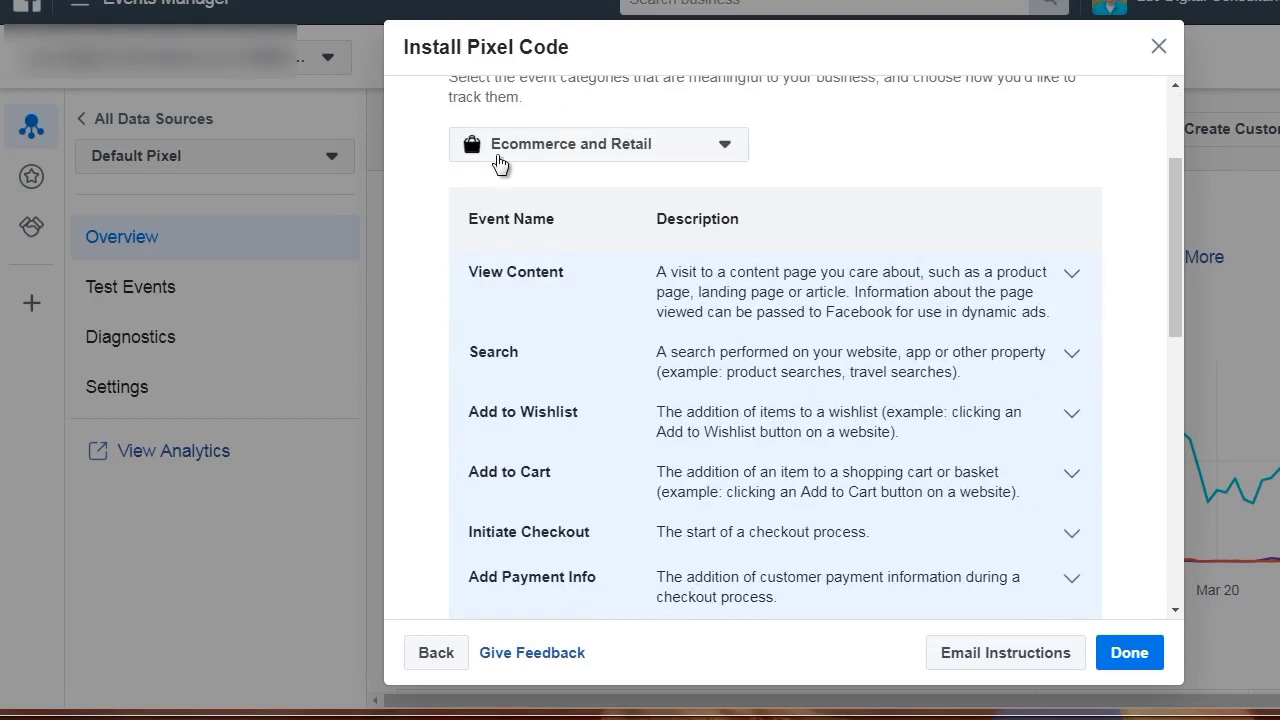
pyautogui.click(502, 160)
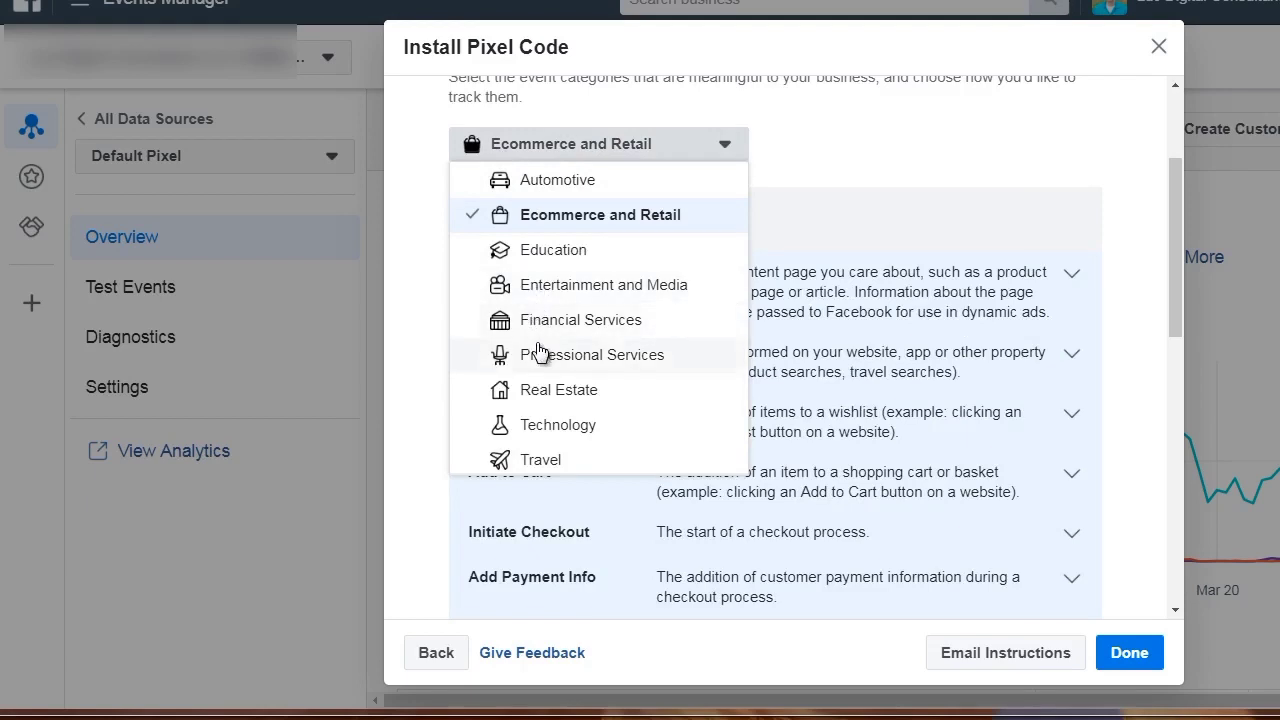
pyautogui.scroll(-1, 540, 350)
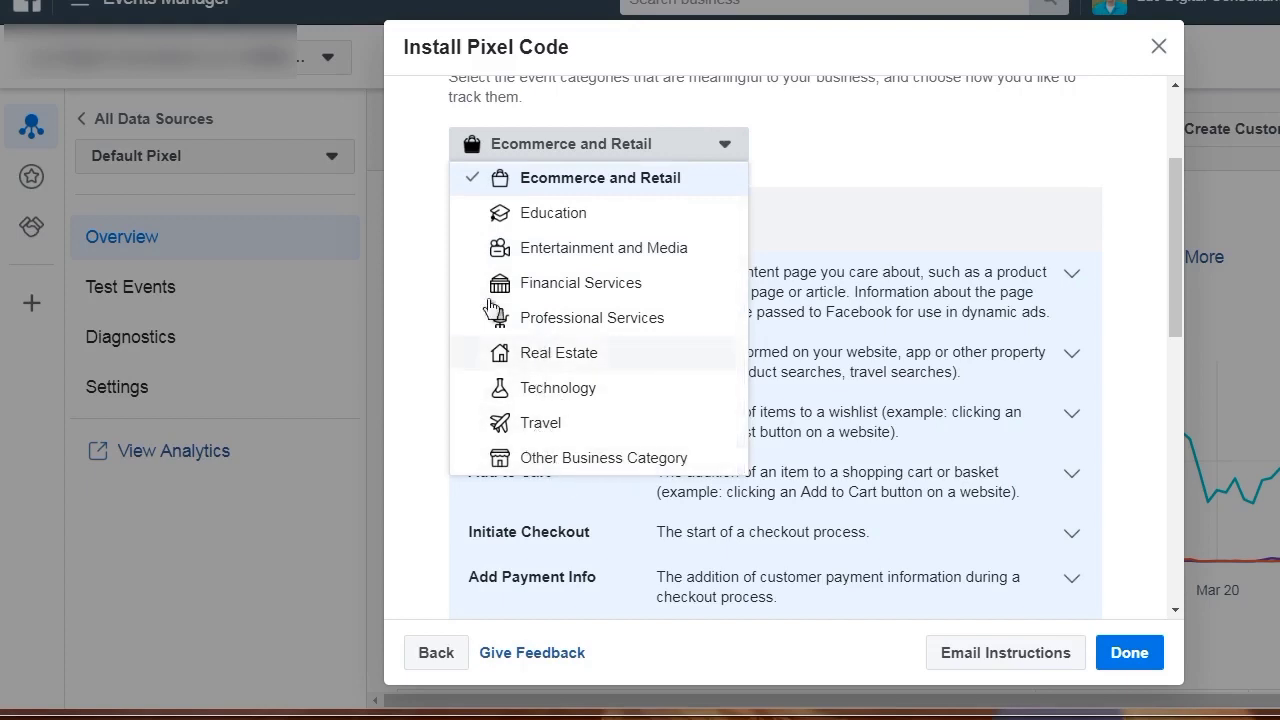
pyautogui.scroll(1, 463, 286)
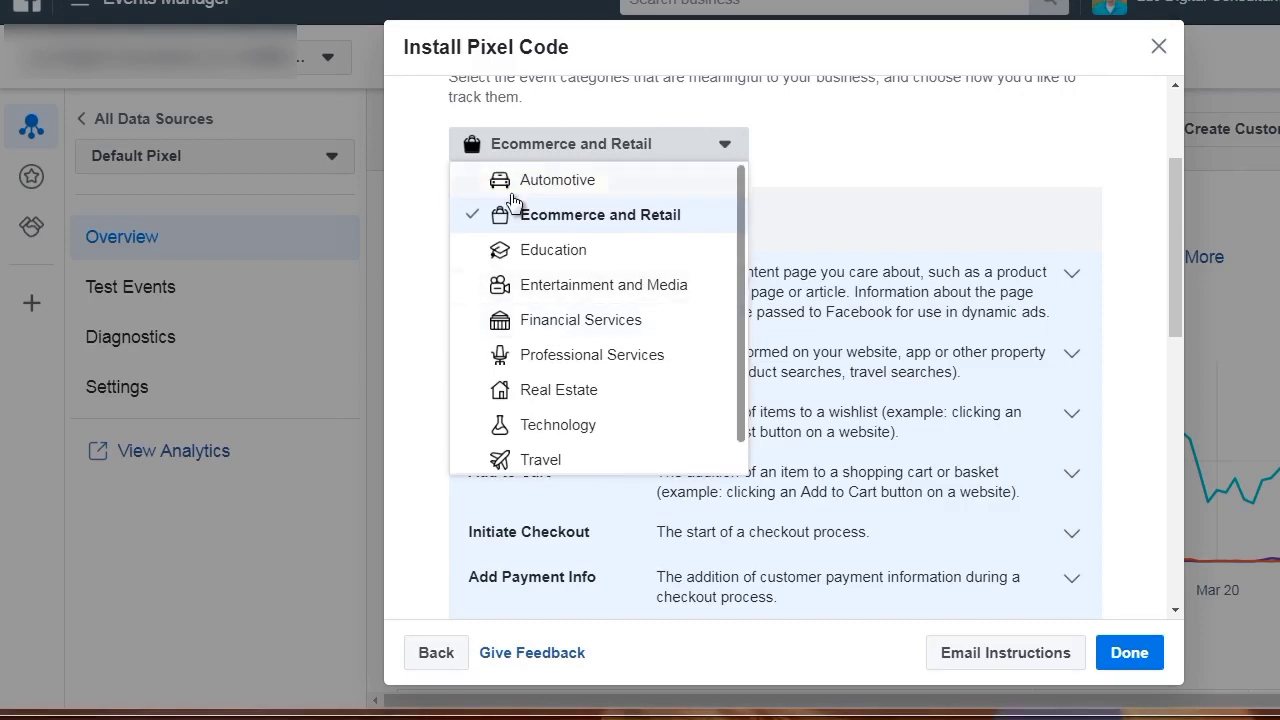
pyautogui.click(524, 222)
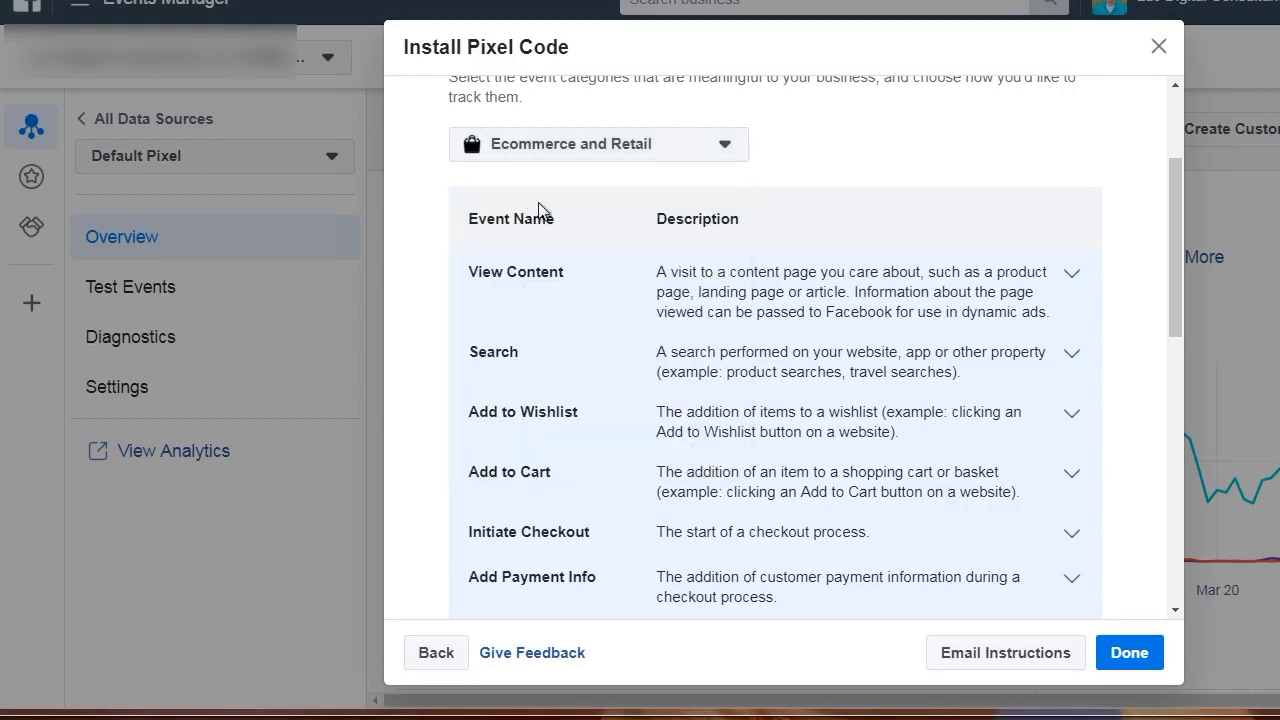
# Examine the Ecommerce and Retail events and their descriptions, from View Content through Schedule.
pyautogui.scroll(-1, 420, 229)
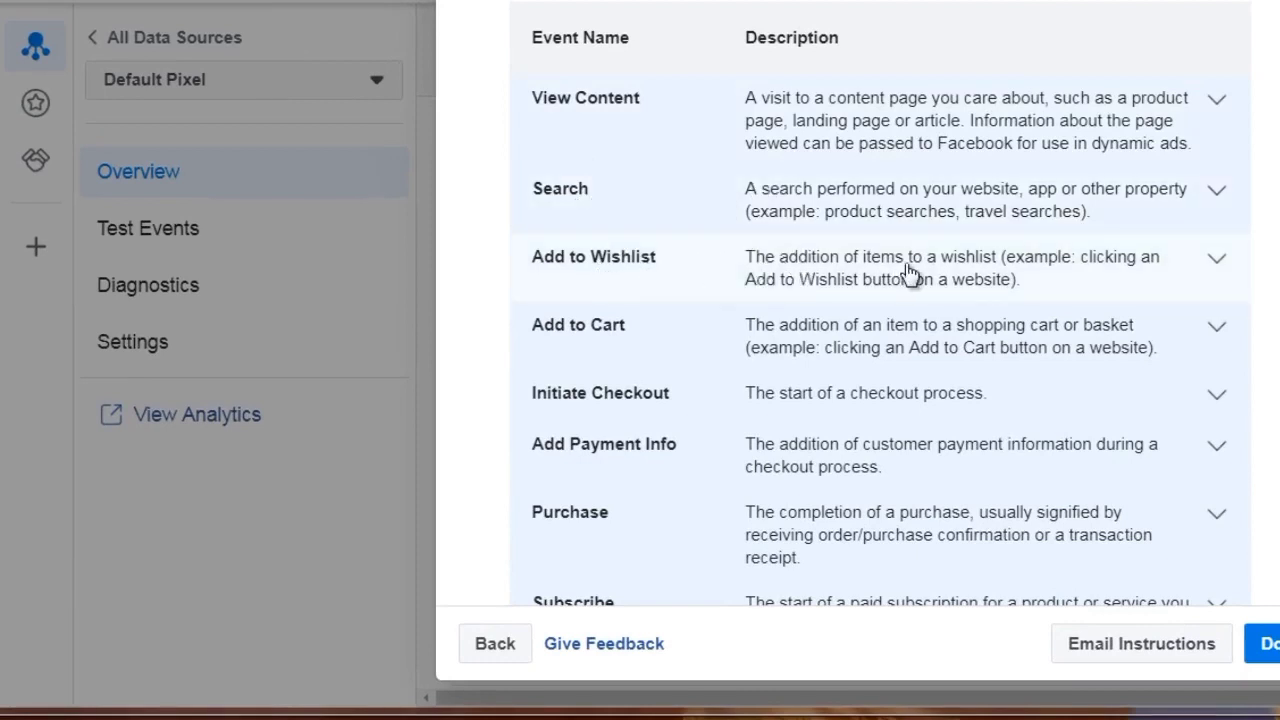
pyautogui.scroll(-3, 908, 277)
pyautogui.scroll(-3, 760, 226)
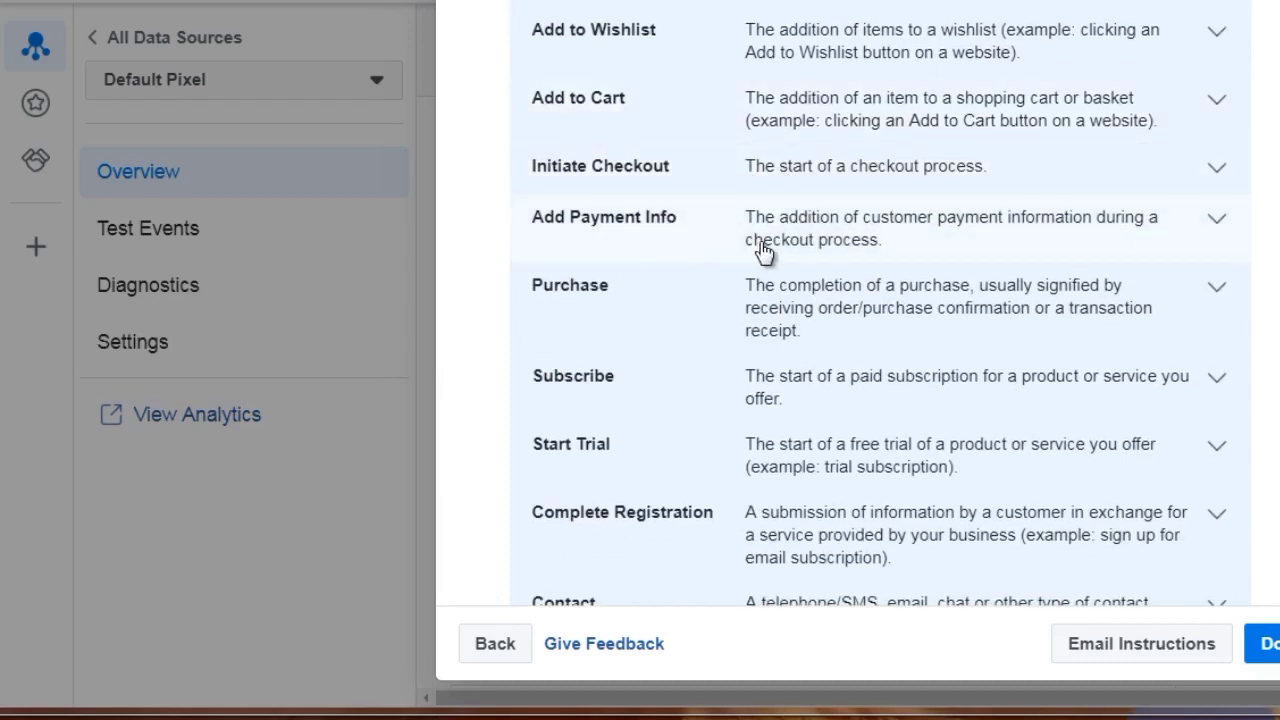
pyautogui.scroll(-3, 772, 250)
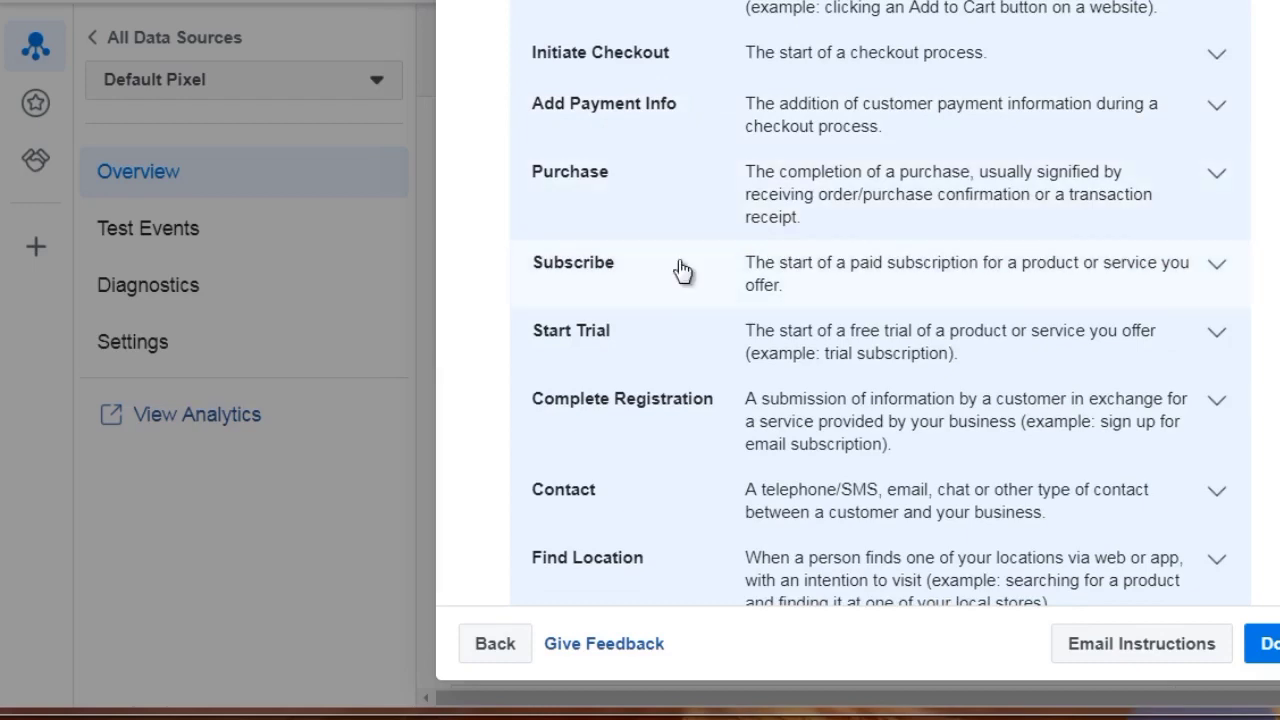
pyautogui.scroll(-3, 680, 270)
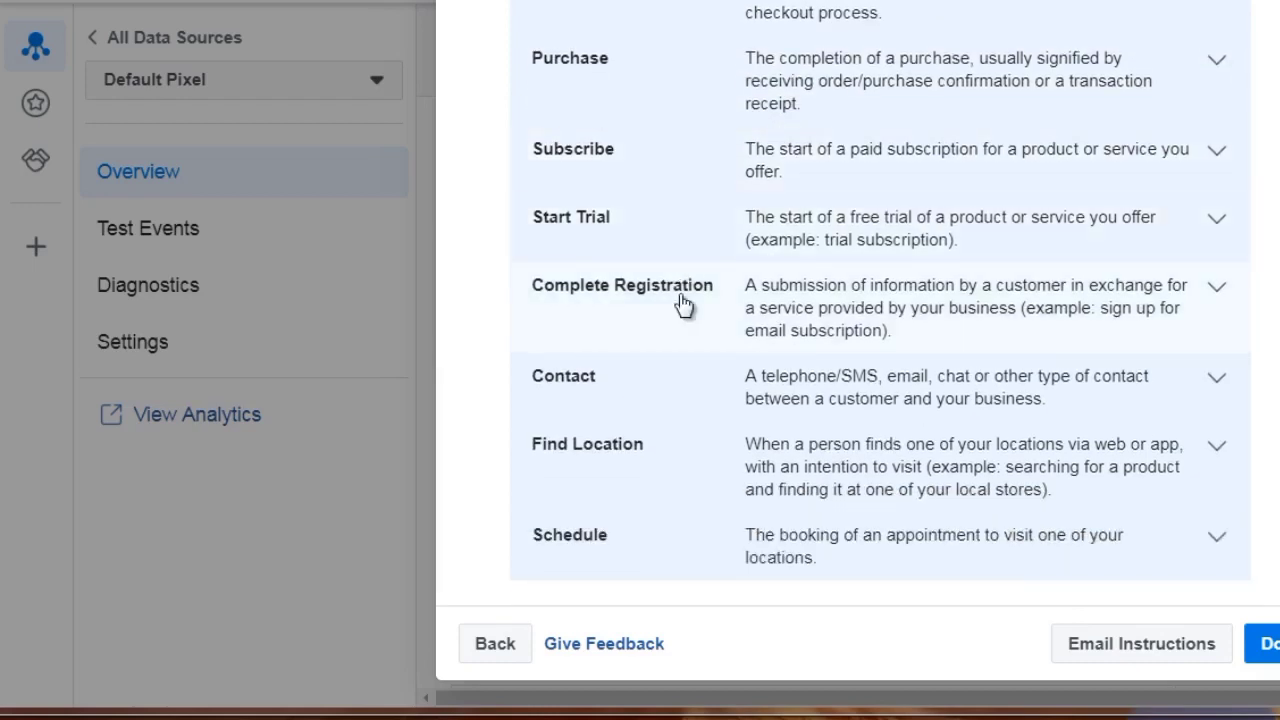
pyautogui.scroll(-6, 683, 300)
pyautogui.scroll(20, 681, 304)
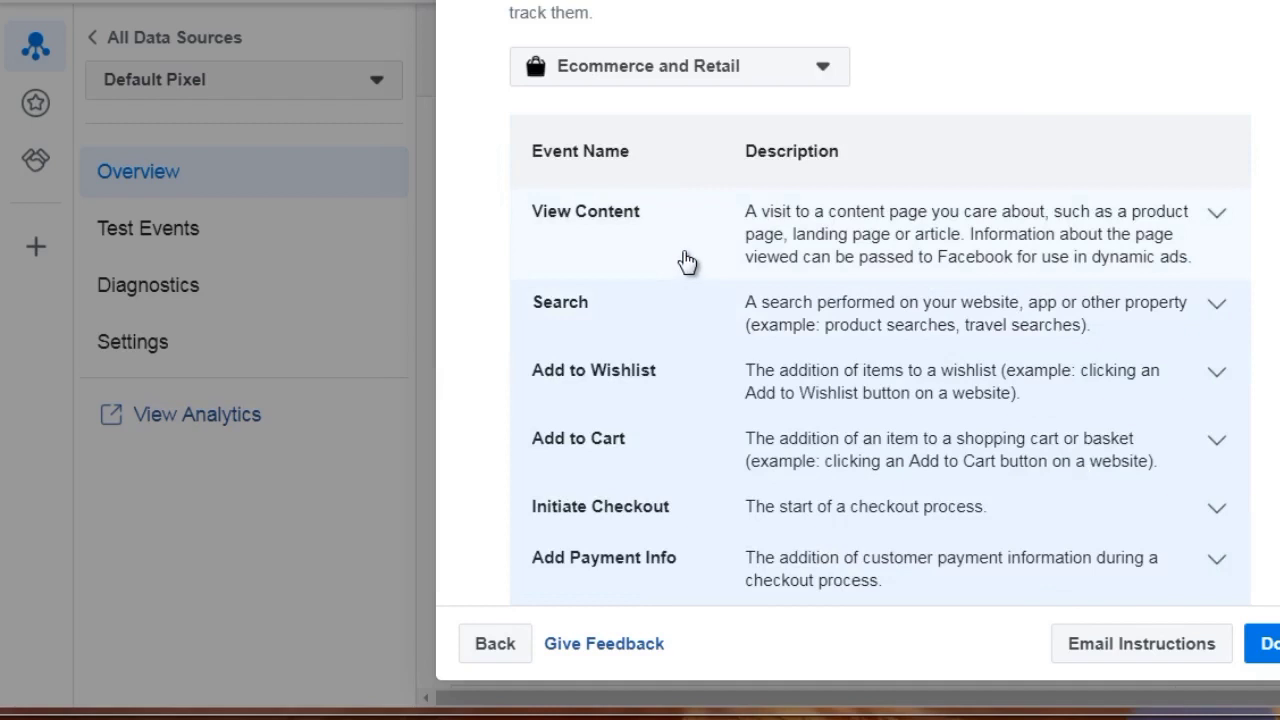
# Expand the View Content event and examine its parameters, page-load code snippet and placement instructions.
pyautogui.click(787, 218)
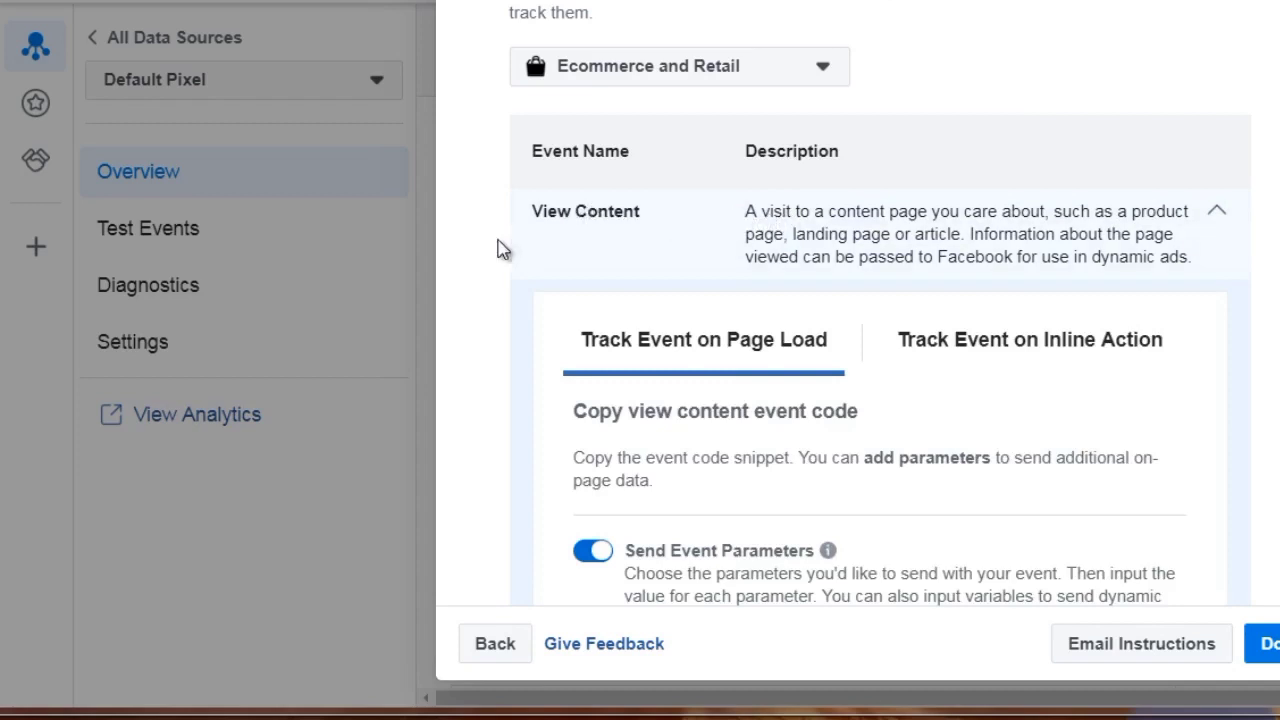
pyautogui.scroll(-5, 491, 244)
pyautogui.scroll(-2, 491, 244)
pyautogui.scroll(1, 491, 244)
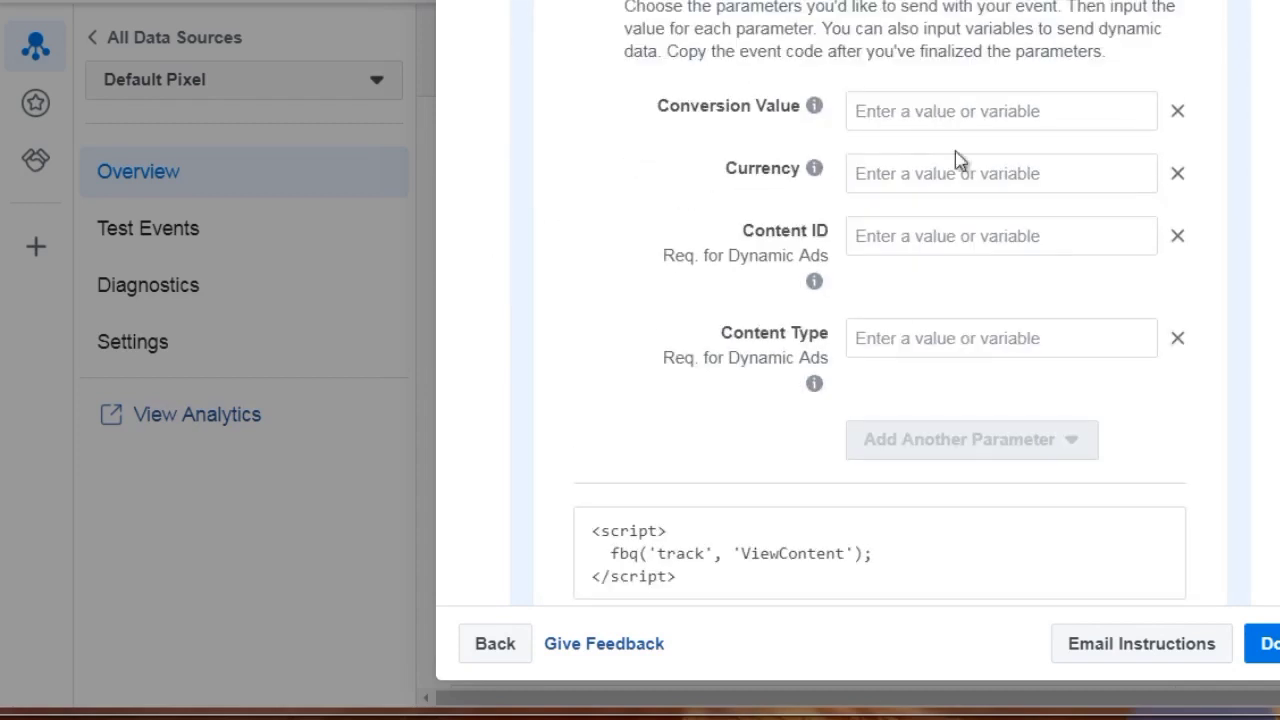
pyautogui.scroll(1, 737, 320)
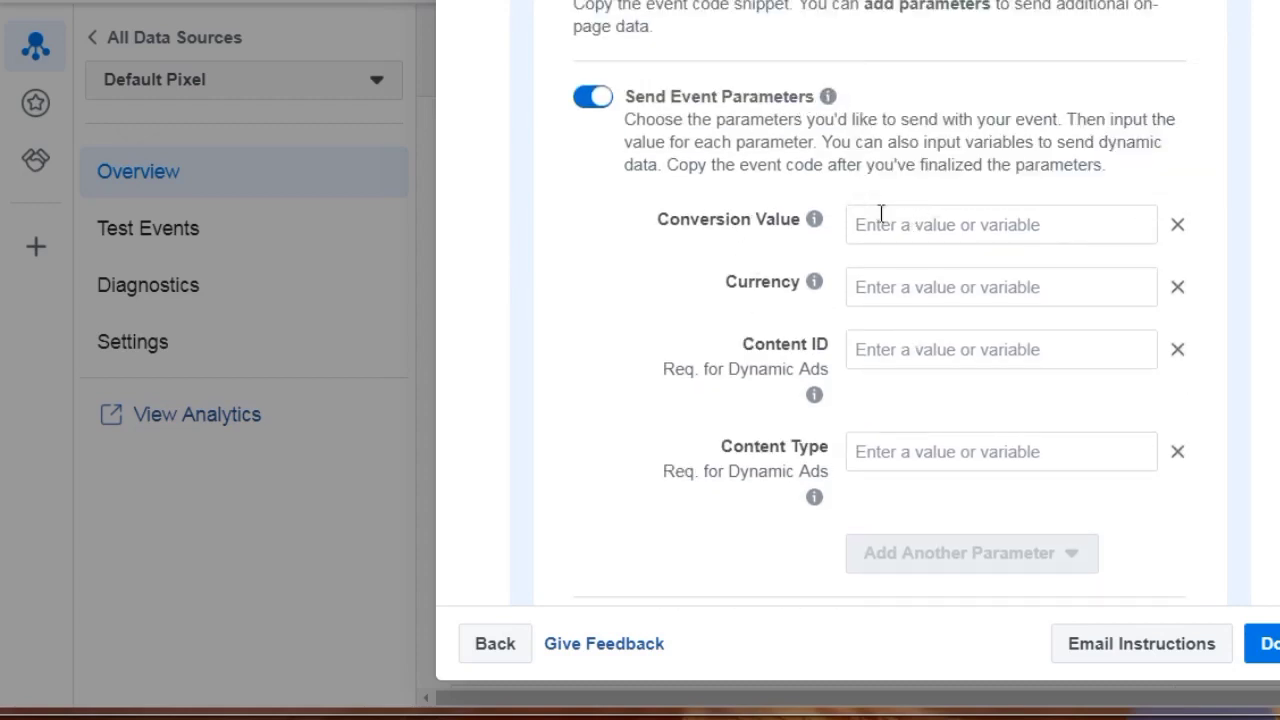
pyautogui.moveTo(827, 96)
pyautogui.scroll(-3, 528, 231)
pyautogui.scroll(-1, 530, 233)
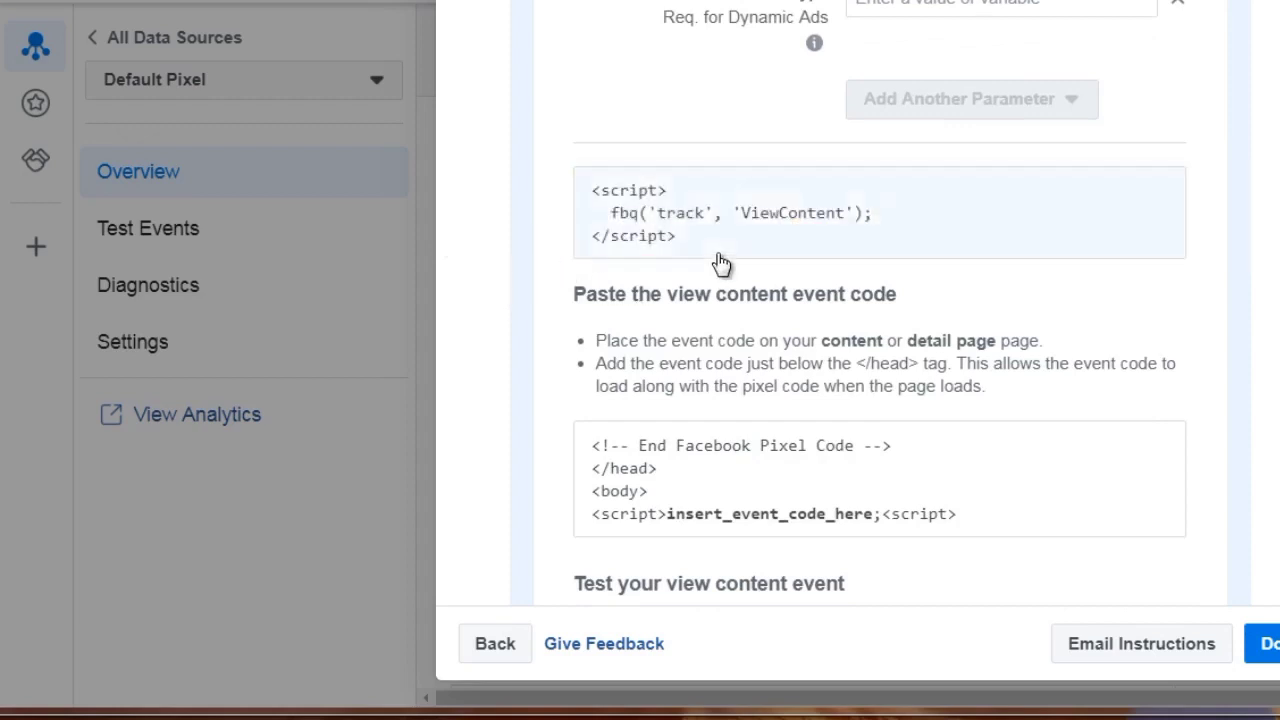
pyautogui.moveTo(663, 243)
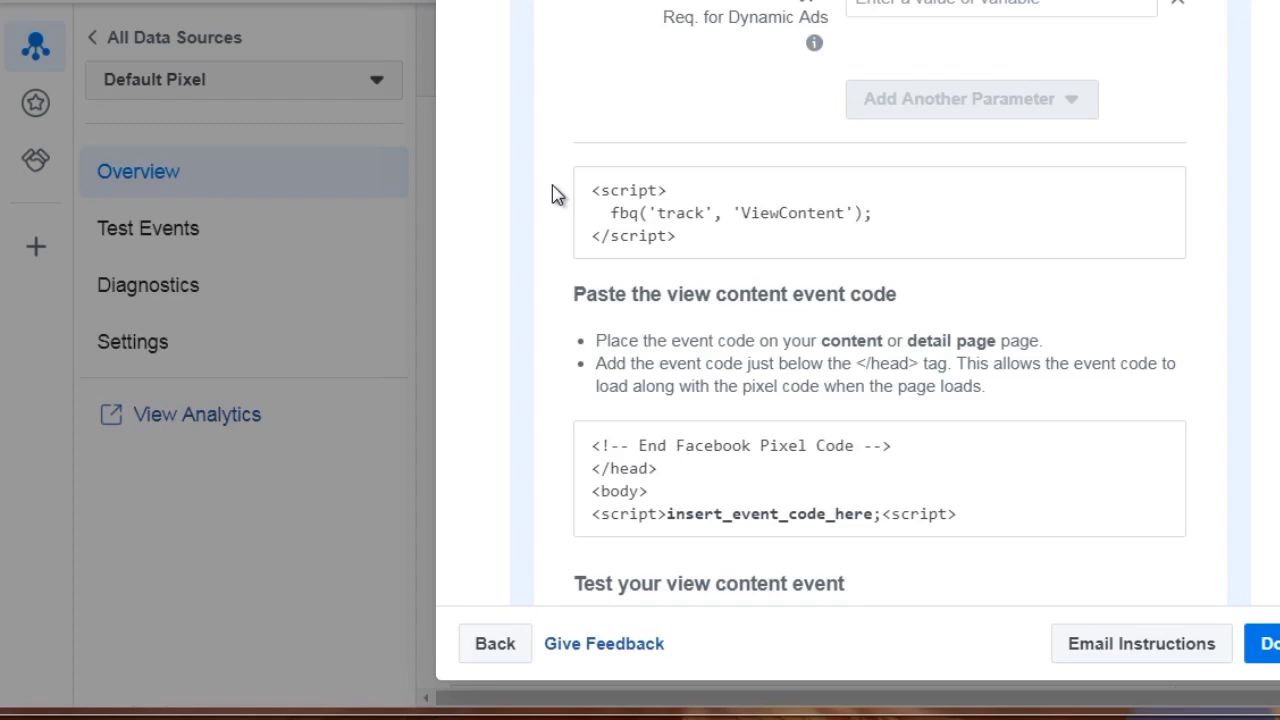
# Expand the Add to Cart event and examine its parameters, code snippet and placement instructions.
pyautogui.scroll(-3, 557, 195)
pyautogui.scroll(-7, 557, 195)
pyautogui.scroll(1, 560, 195)
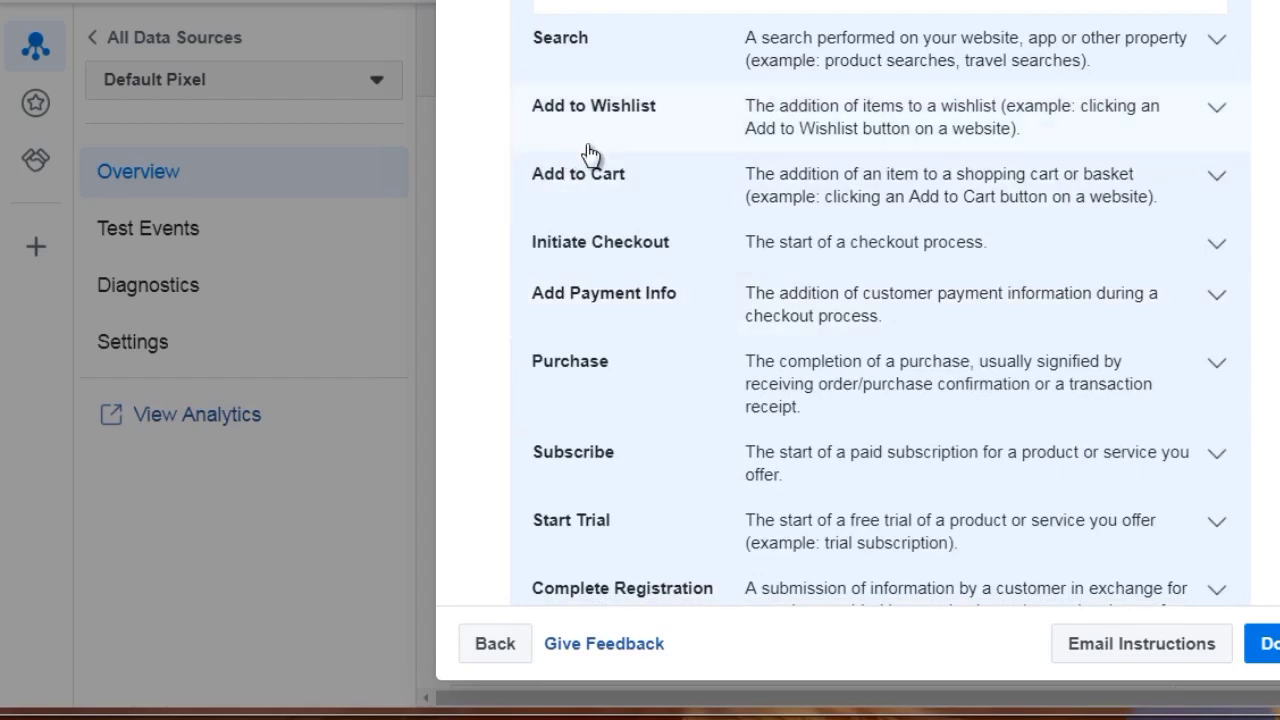
pyautogui.click(602, 190)
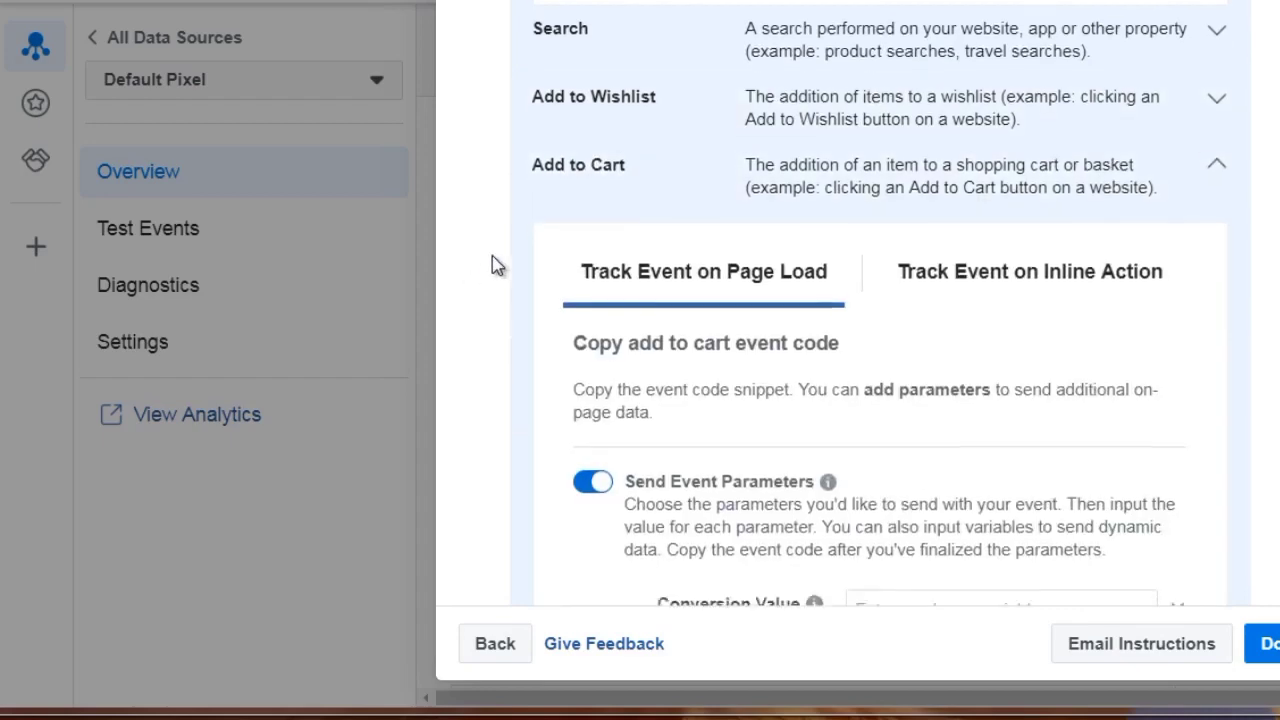
pyautogui.scroll(-3, 491, 266)
pyautogui.scroll(-6, 491, 266)
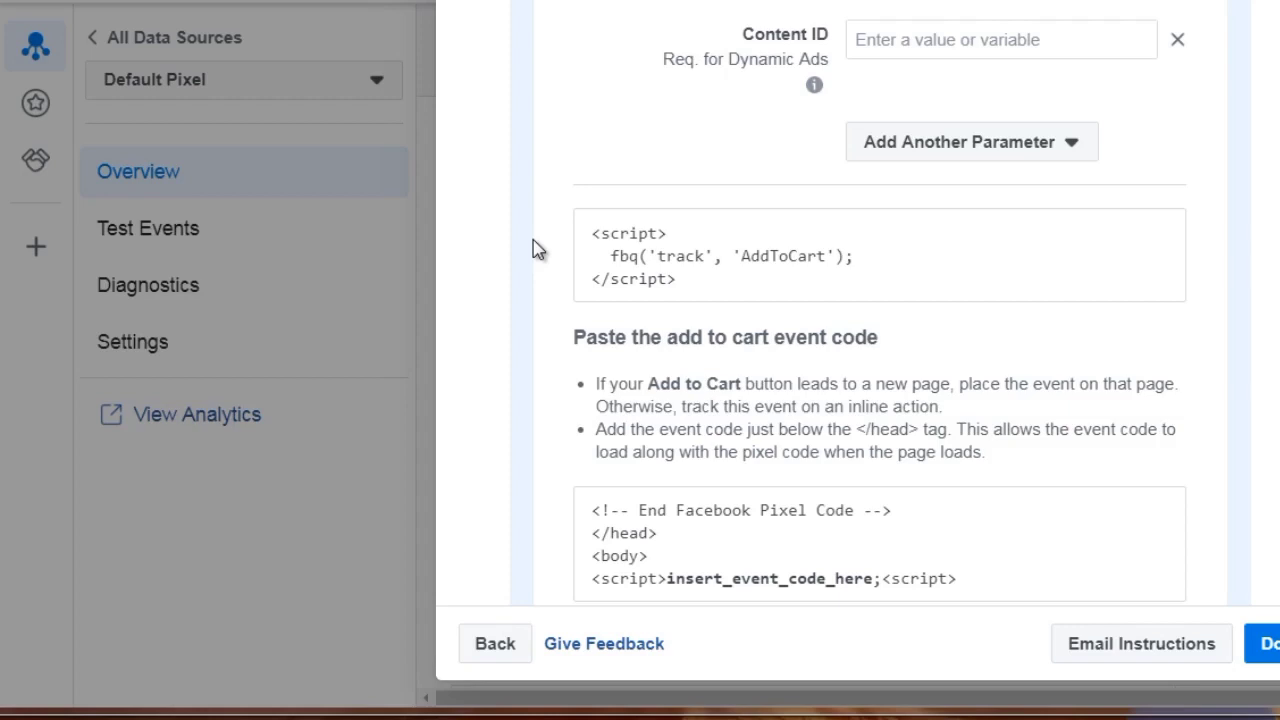
pyautogui.scroll(-7, 533, 249)
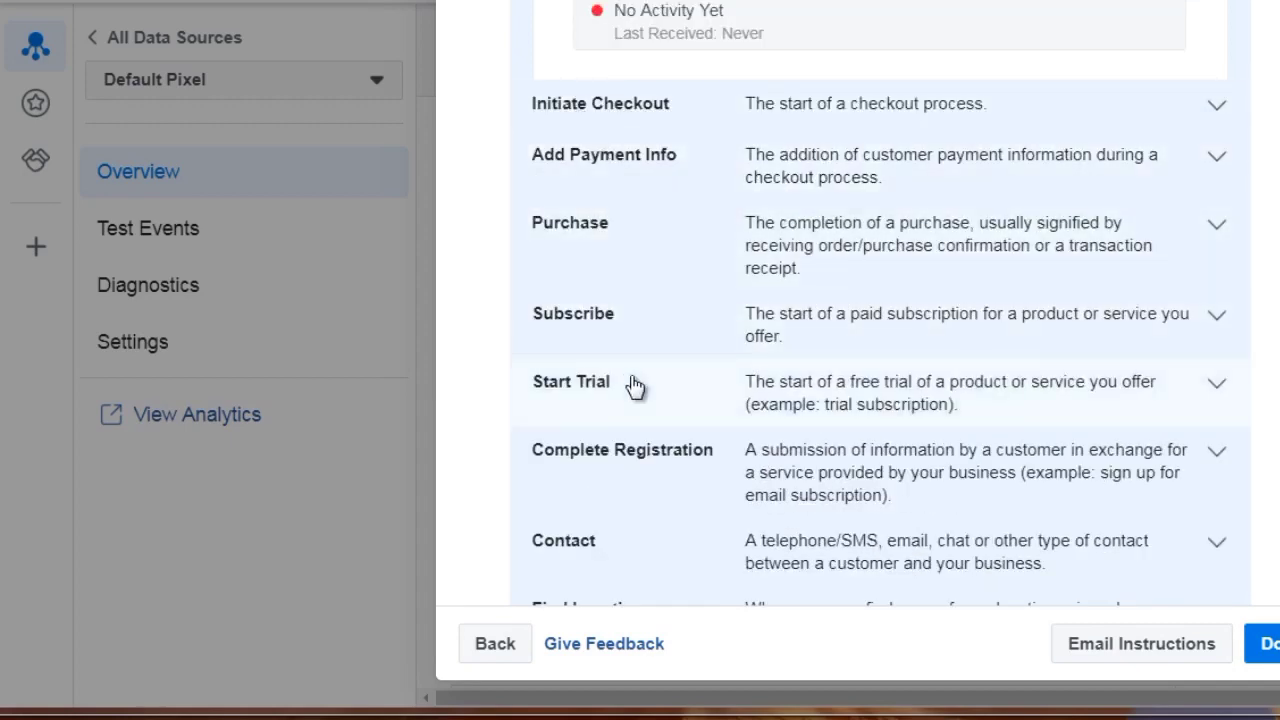
# Change the event category to Education and look through the event details for that category.
pyautogui.scroll(-5, 637, 386)
pyautogui.scroll(10, 632, 386)
pyautogui.scroll(15, 612, 283)
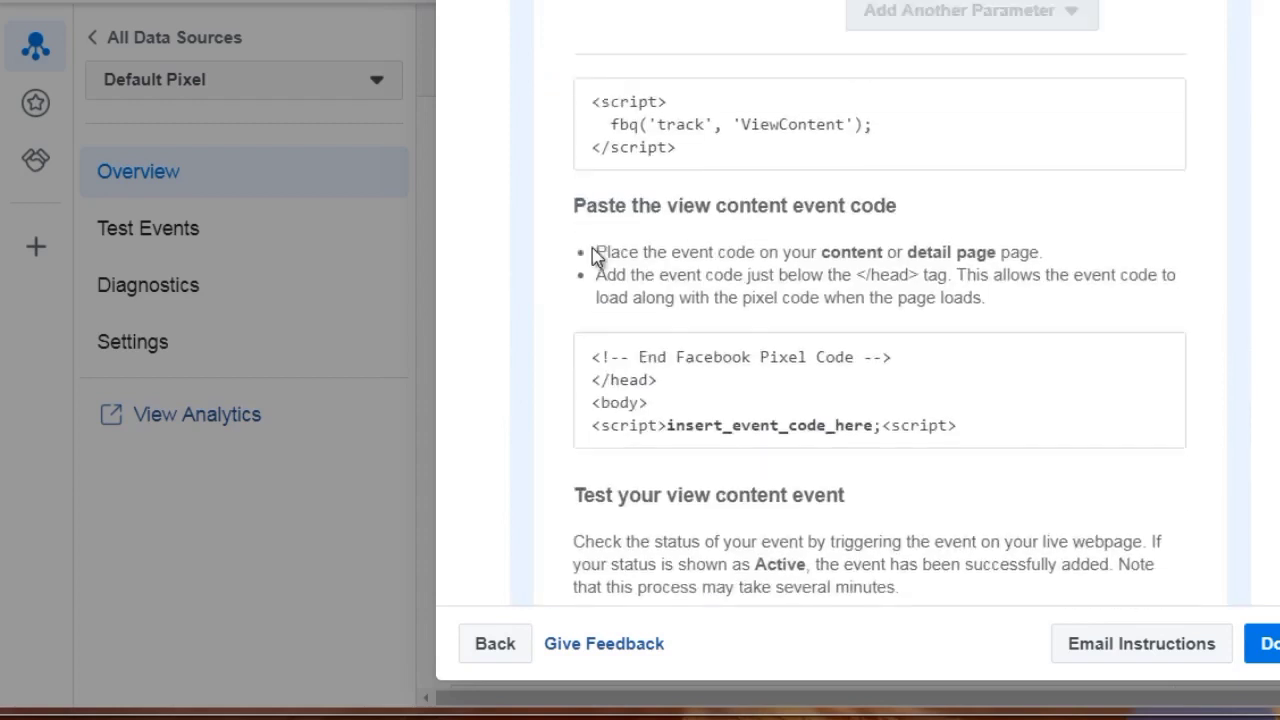
pyautogui.click(638, 306)
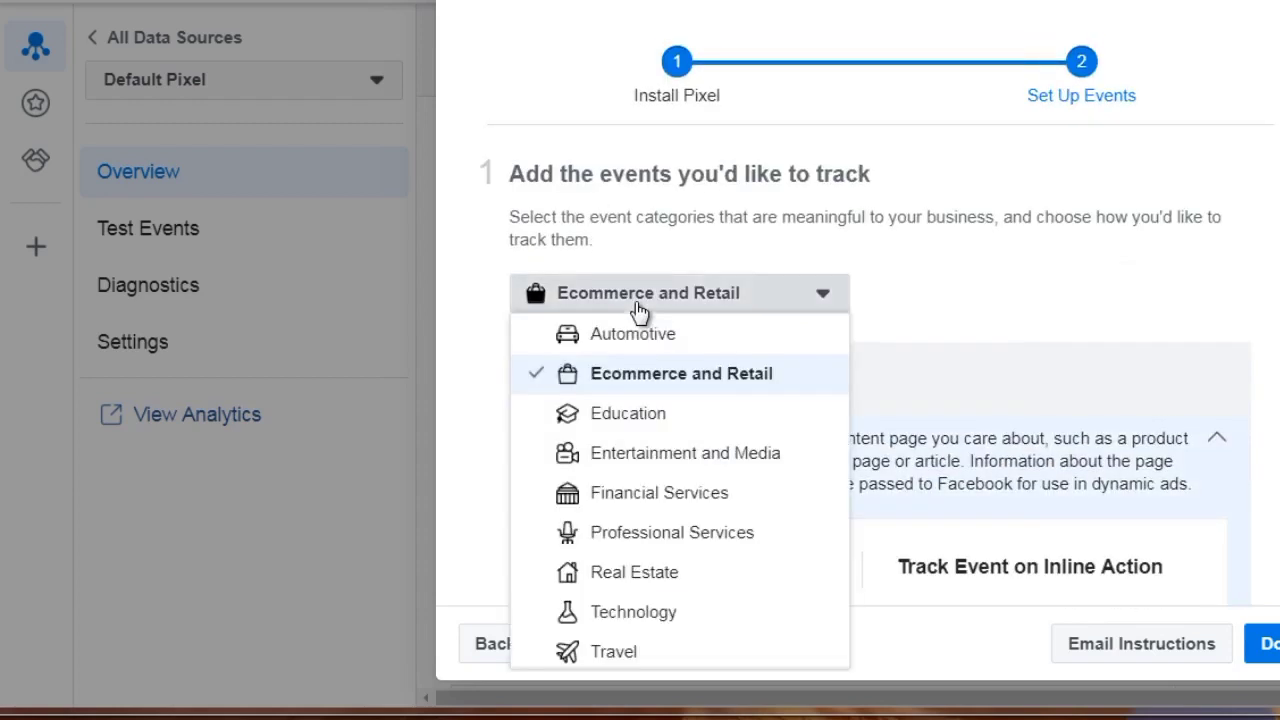
pyautogui.click(620, 420)
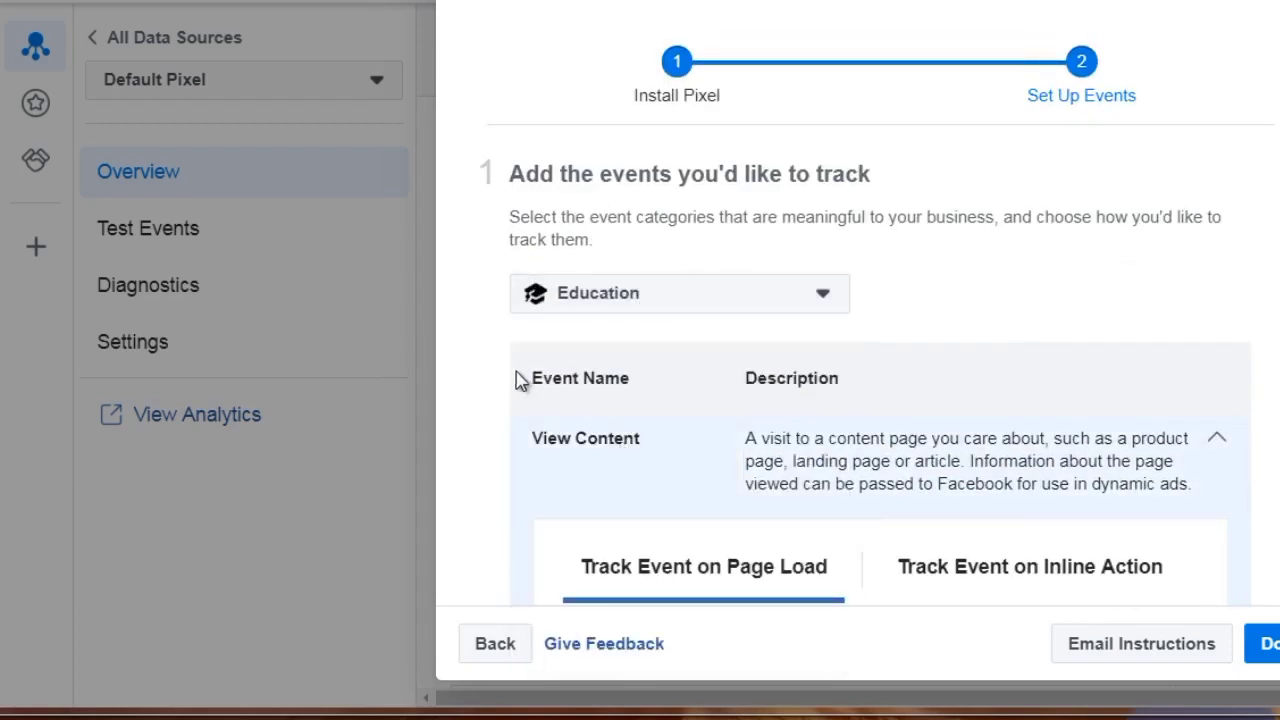
pyautogui.scroll(-5, 476, 384)
pyautogui.scroll(-8, 476, 384)
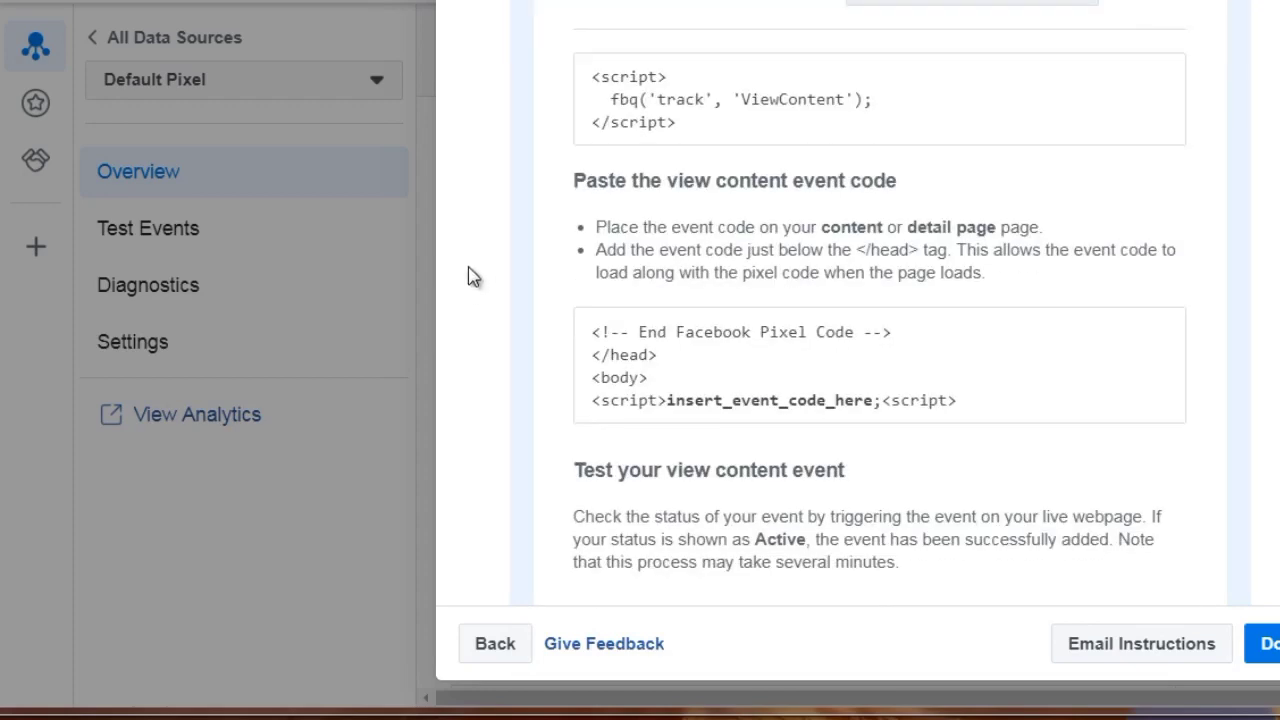
# Examine the remaining Education events from Complete Registration through Find Location, and return to the View Content event's code and parameters.
pyautogui.scroll(-6, 469, 277)
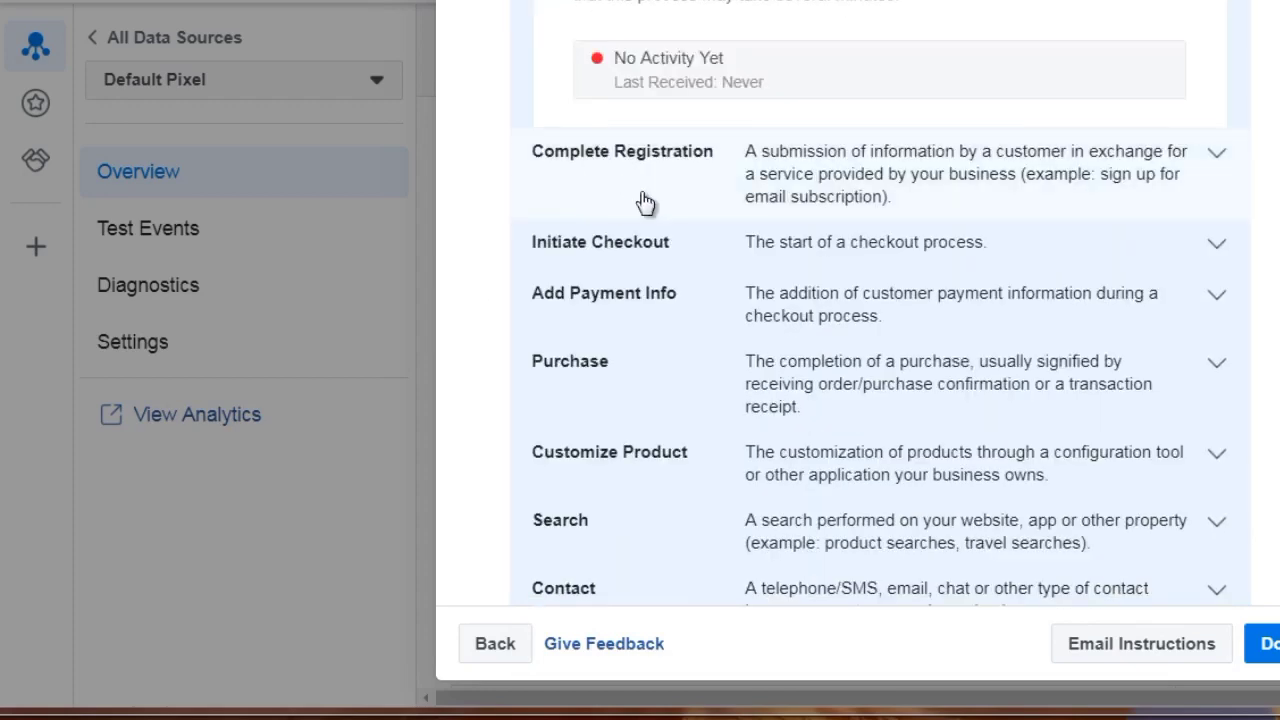
pyautogui.scroll(-4, 636, 322)
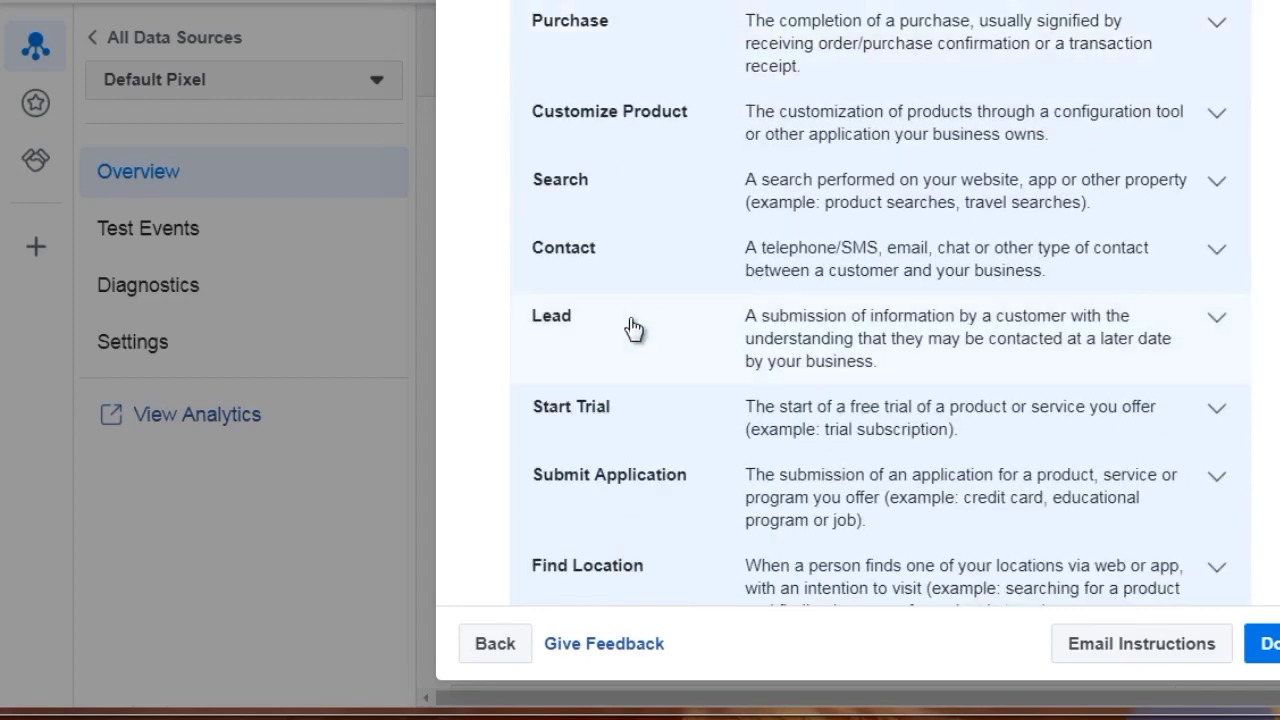
pyautogui.scroll(-2, 629, 329)
pyautogui.scroll(-3, 478, 375)
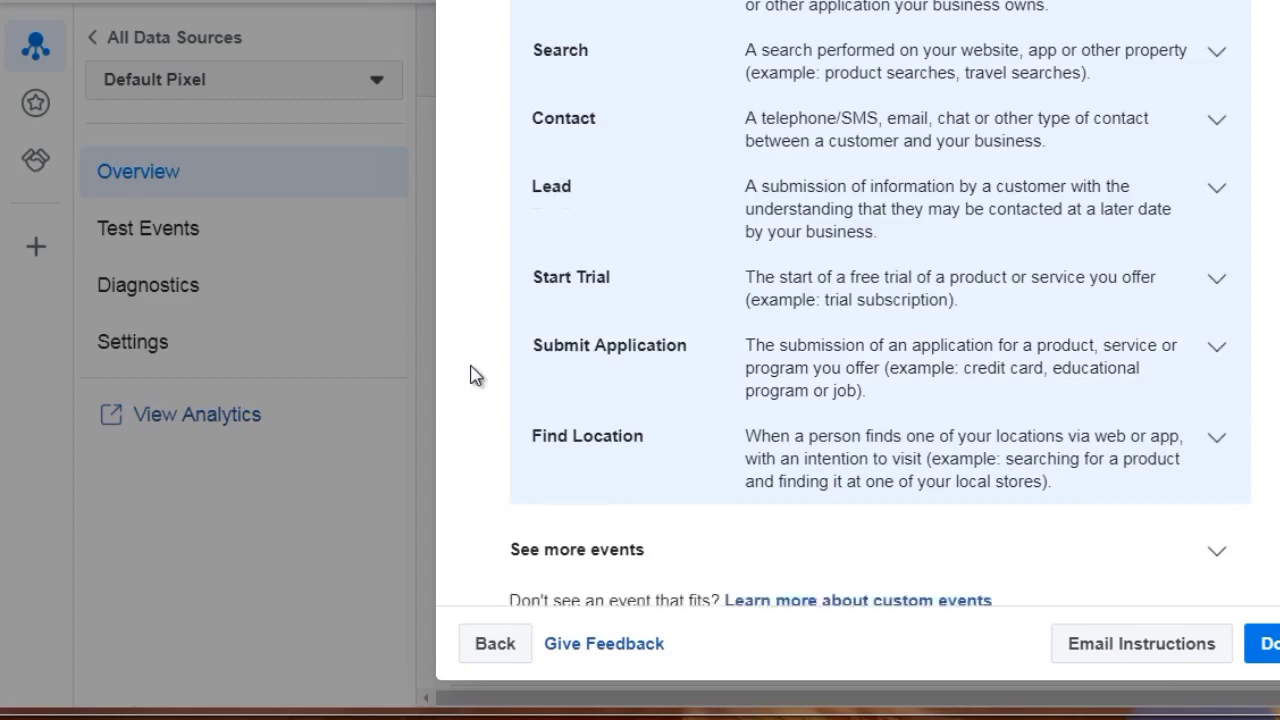
pyautogui.scroll(6, 503, 326)
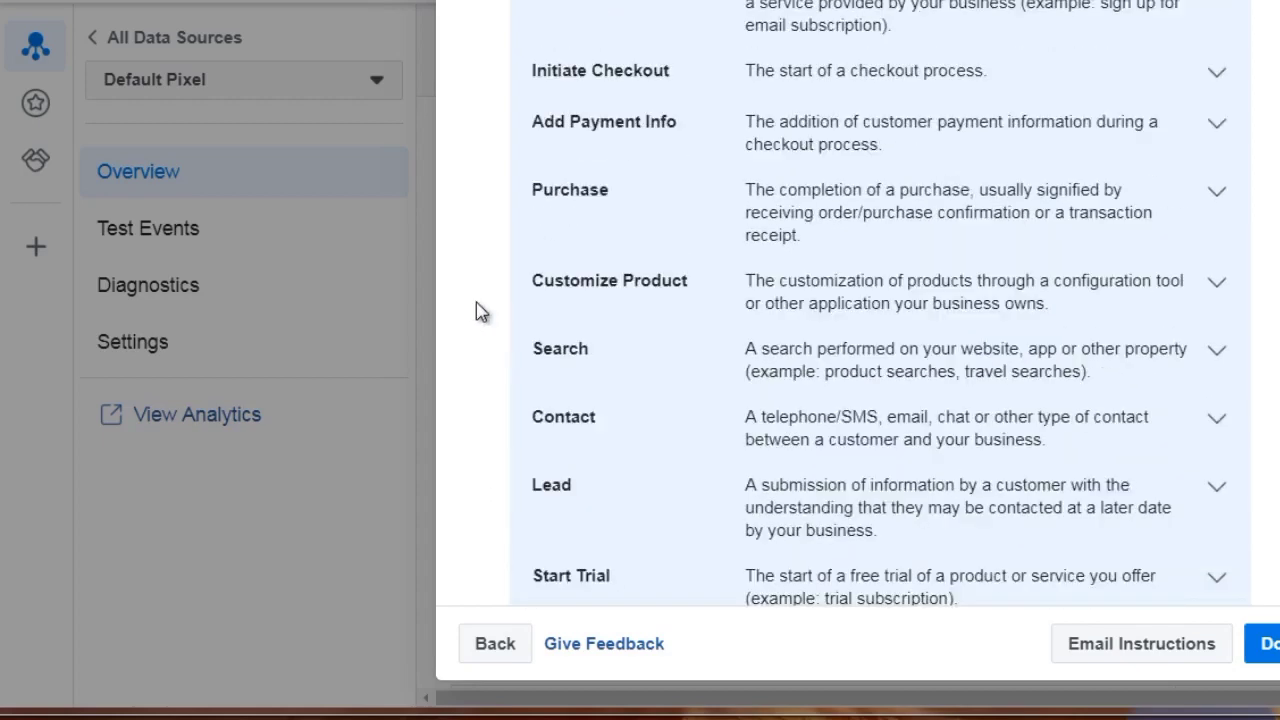
pyautogui.scroll(7, 477, 312)
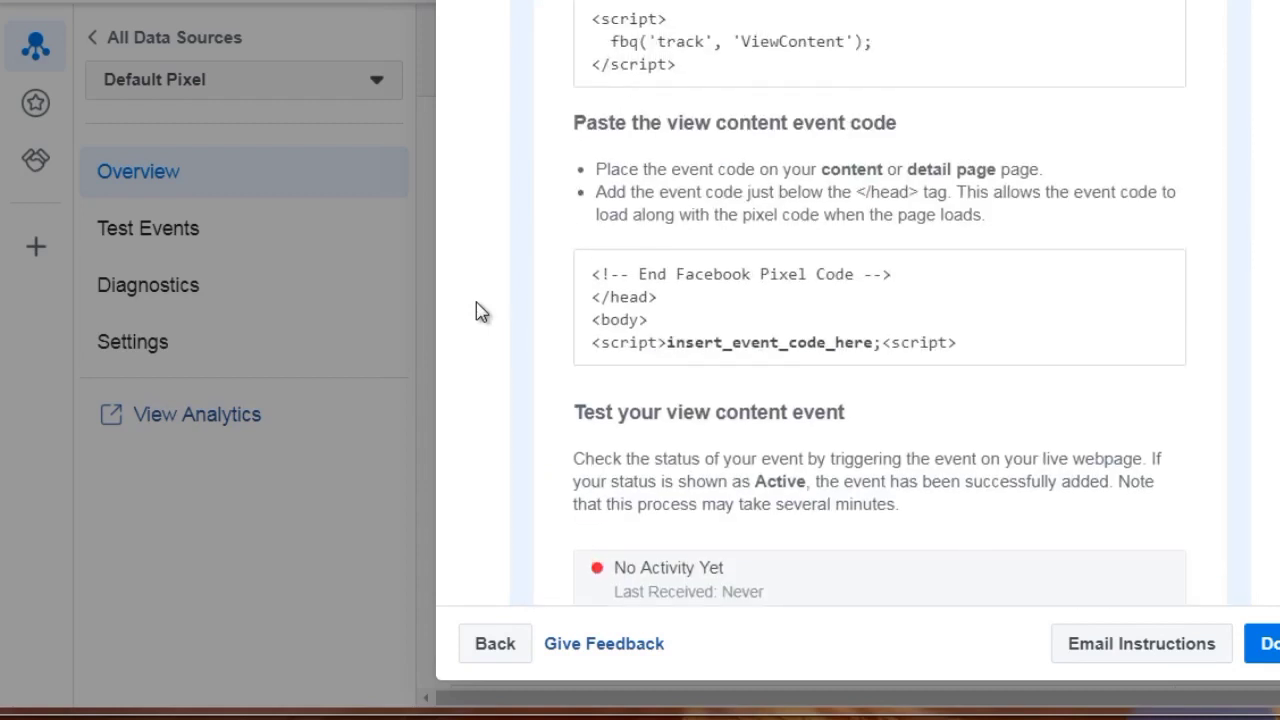
pyautogui.scroll(4, 476, 310)
pyautogui.scroll(3, 479, 290)
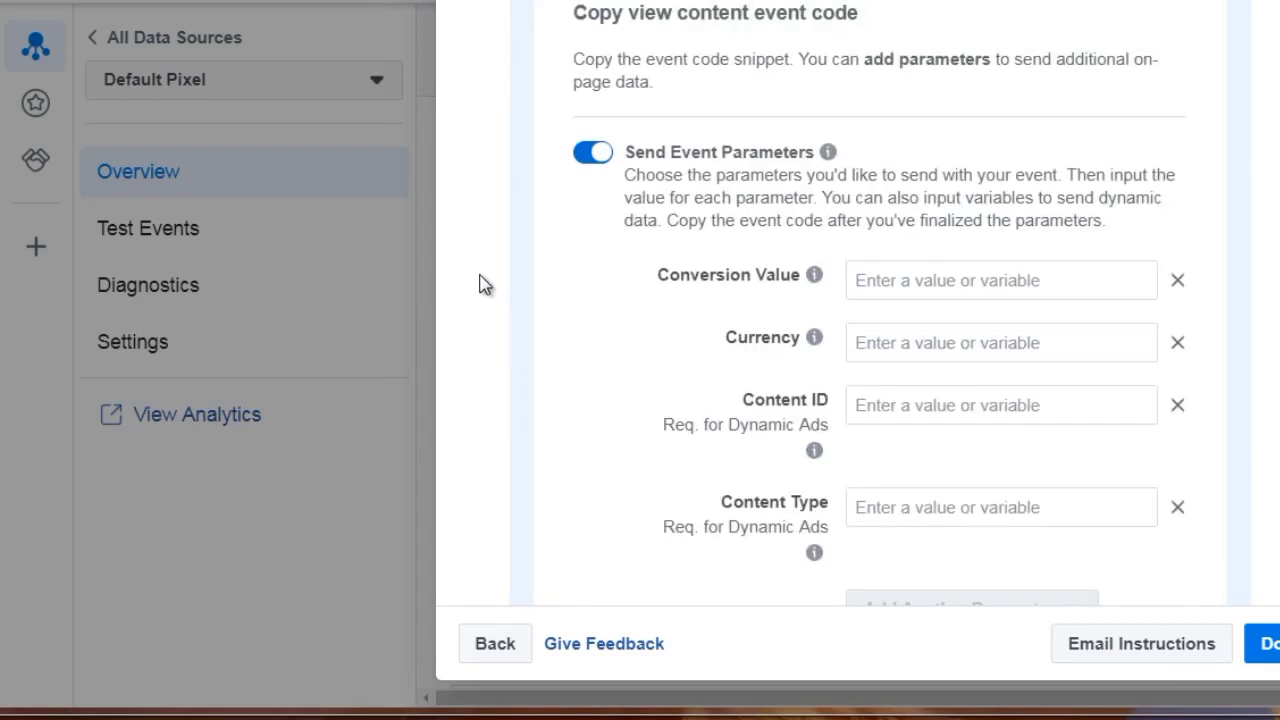